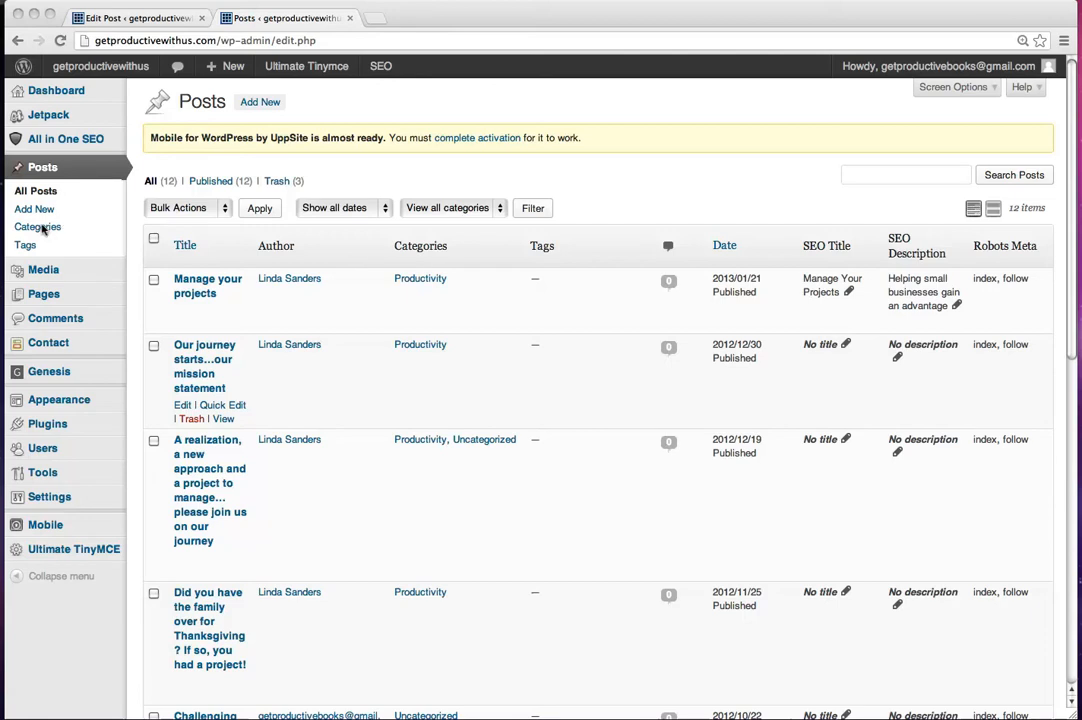
Step: Add a new post category named "teamwork" with the slug "teamwork"
click(55, 91)
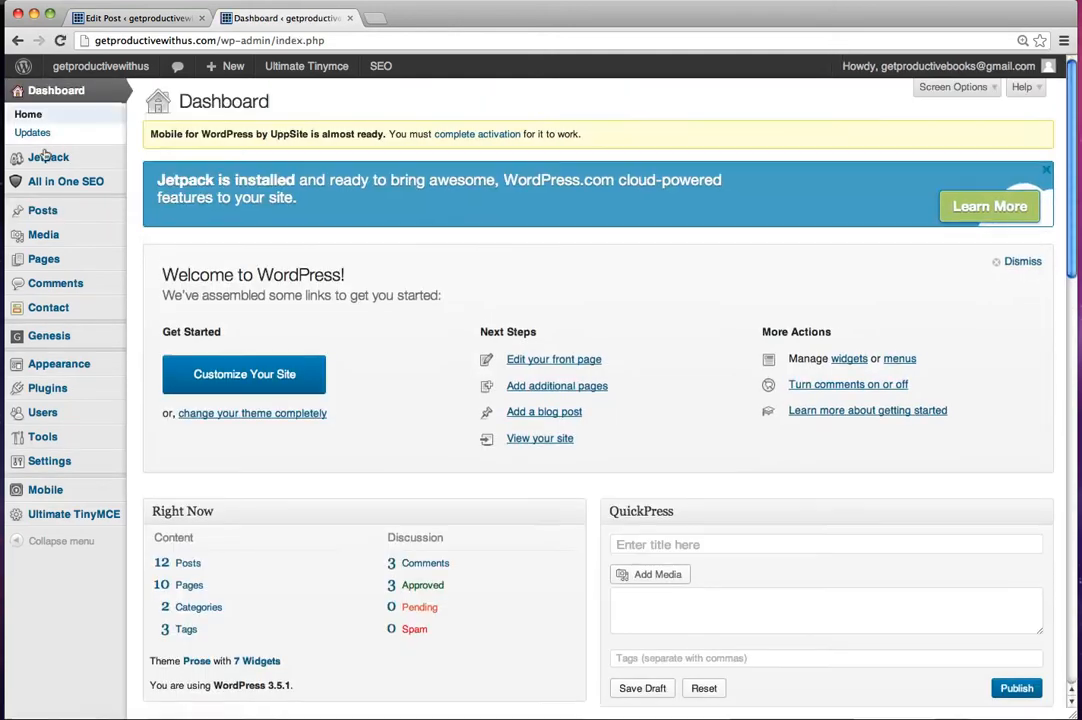
click(45, 212)
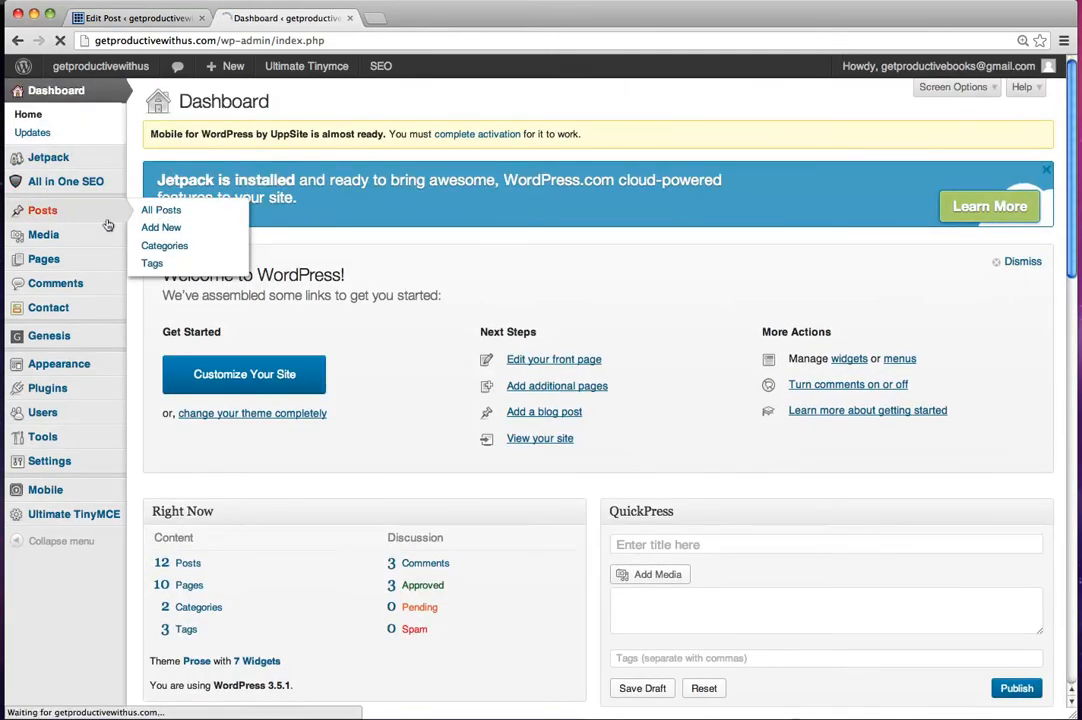
click(150, 249)
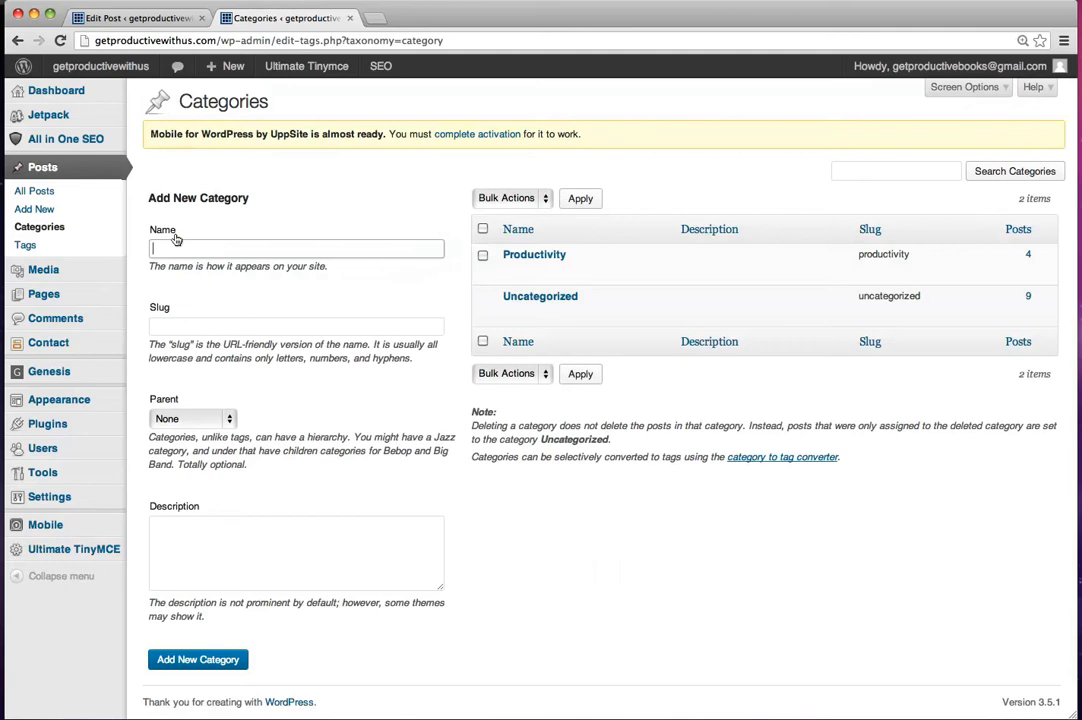
text(teamwork)
click(166, 326)
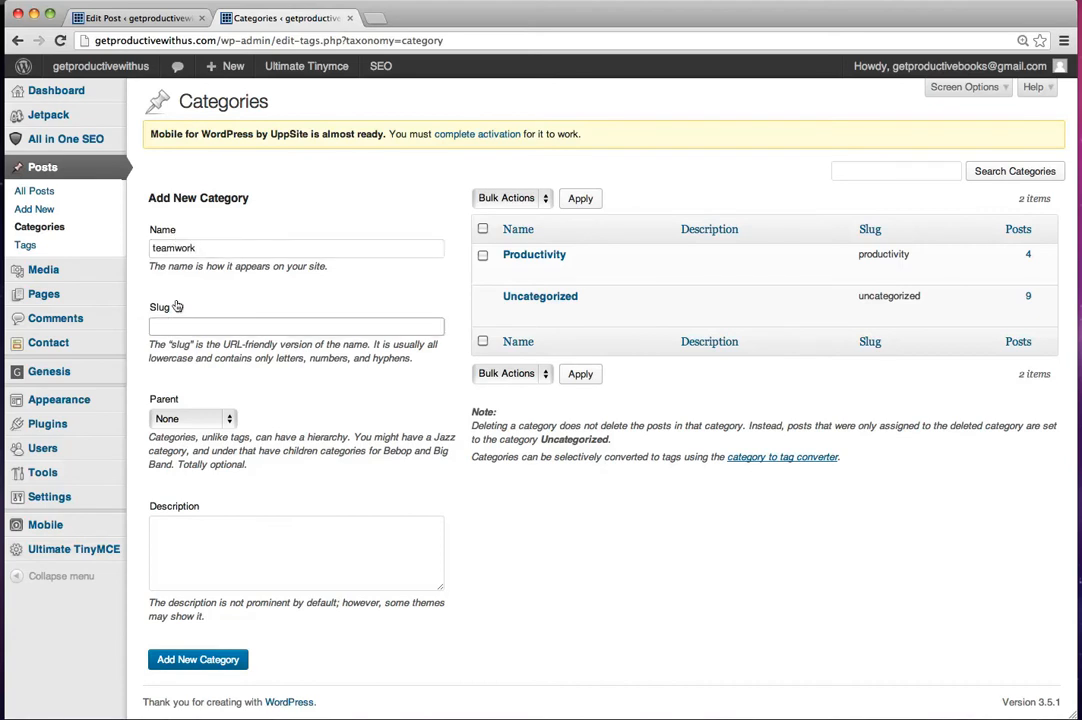
text(teamwork)
click(199, 663)
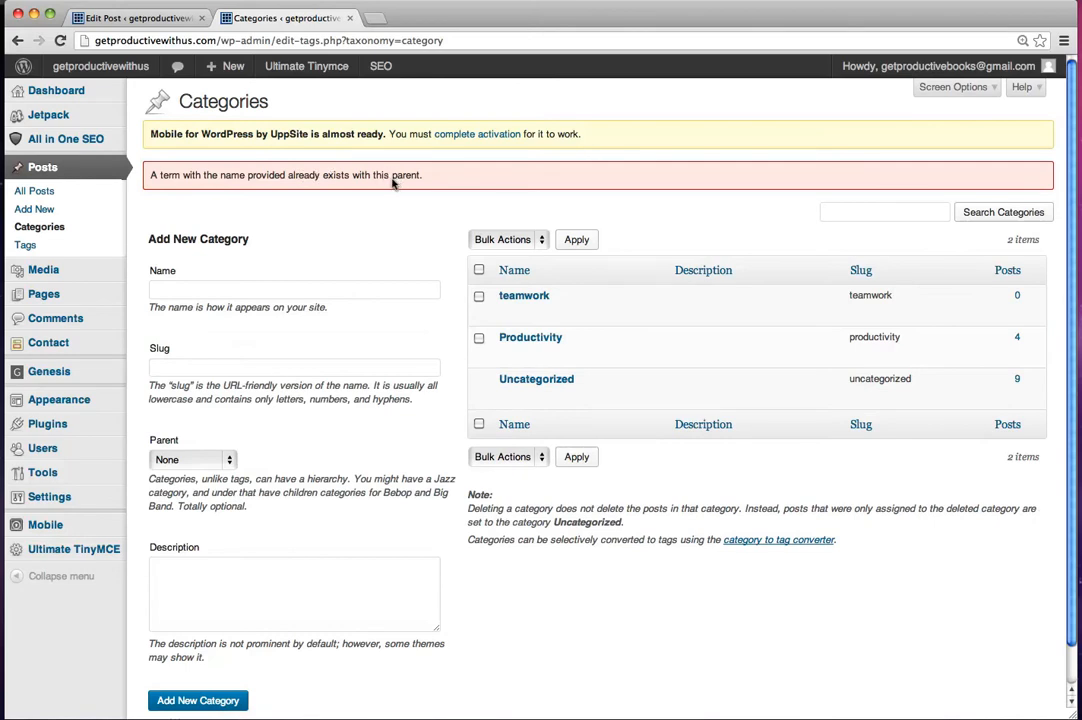
Step: Examine the available parent options for a new category
click(228, 460)
click(225, 461)
click(226, 462)
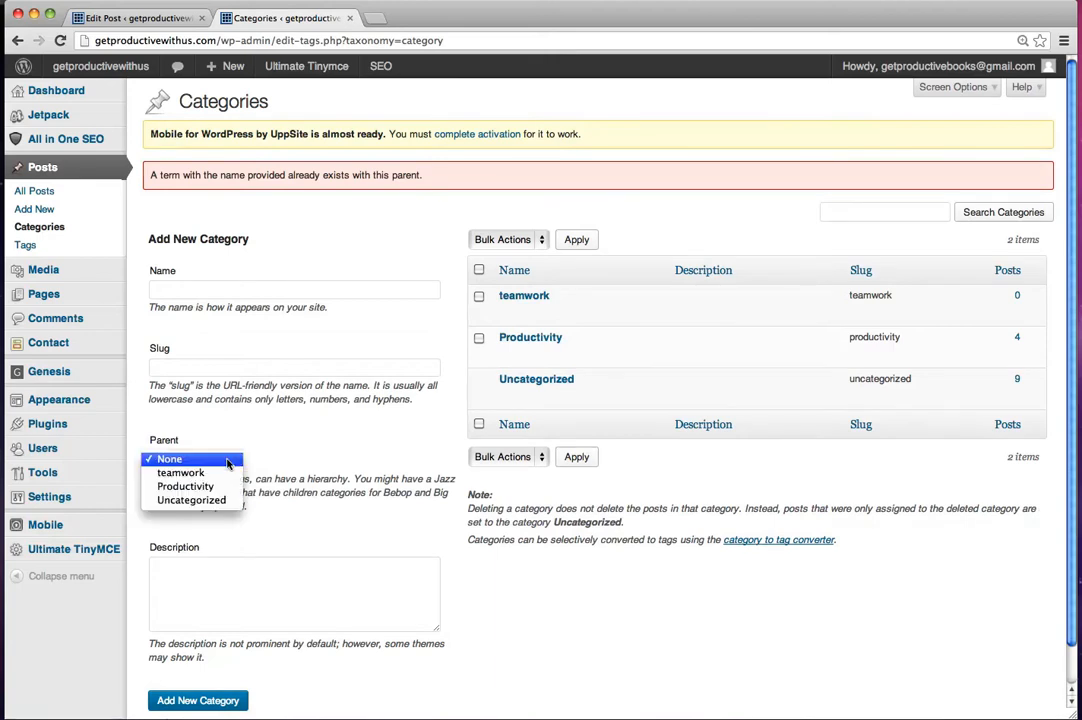
click(240, 434)
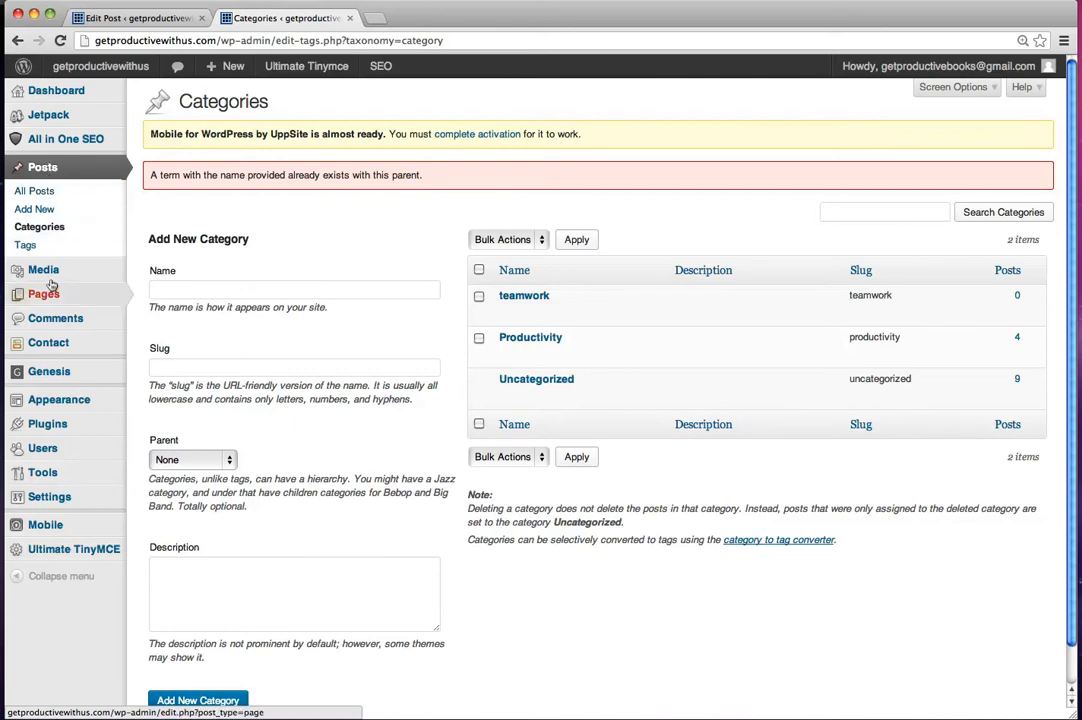
Step: Create a new post and enter the title "this is a very long title for a post"
click(44, 209)
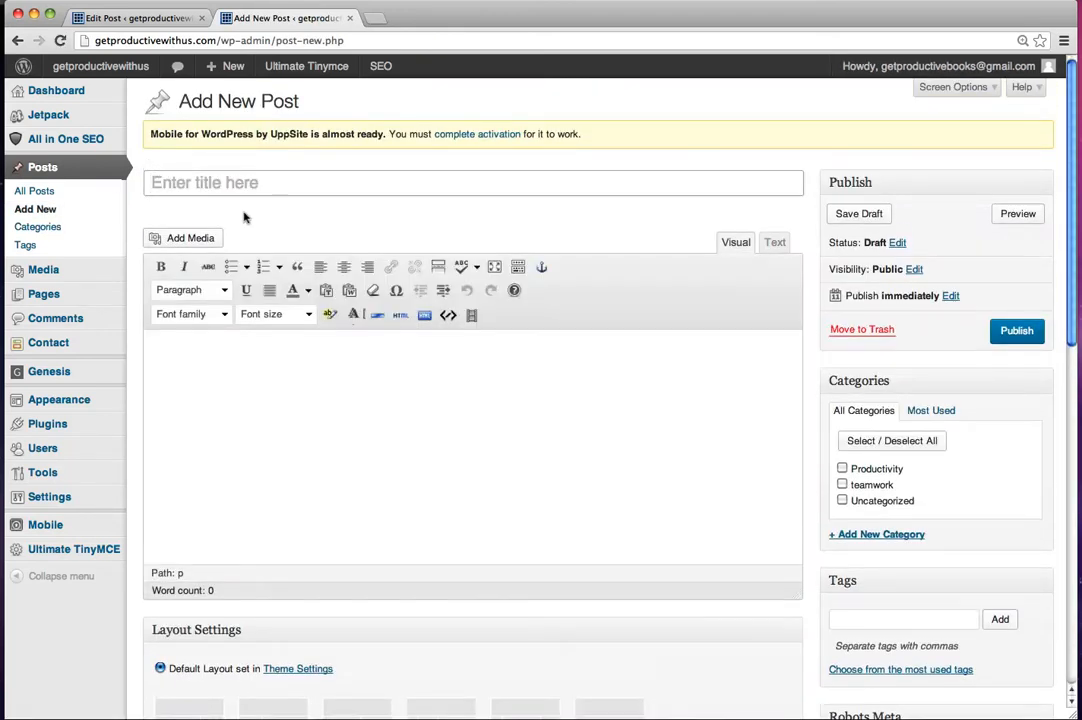
click(158, 182)
text(this is a very long)
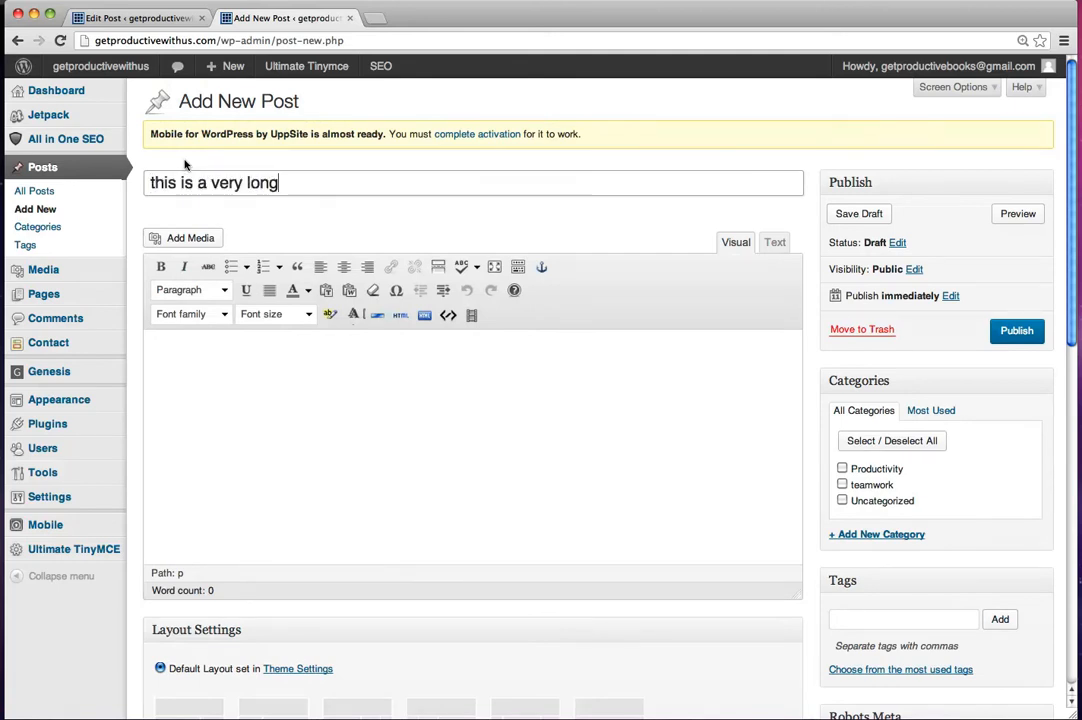
text( title)
key(BackSpace)
key(BackSpace)
key(BackSpace)
text(itle for a post)
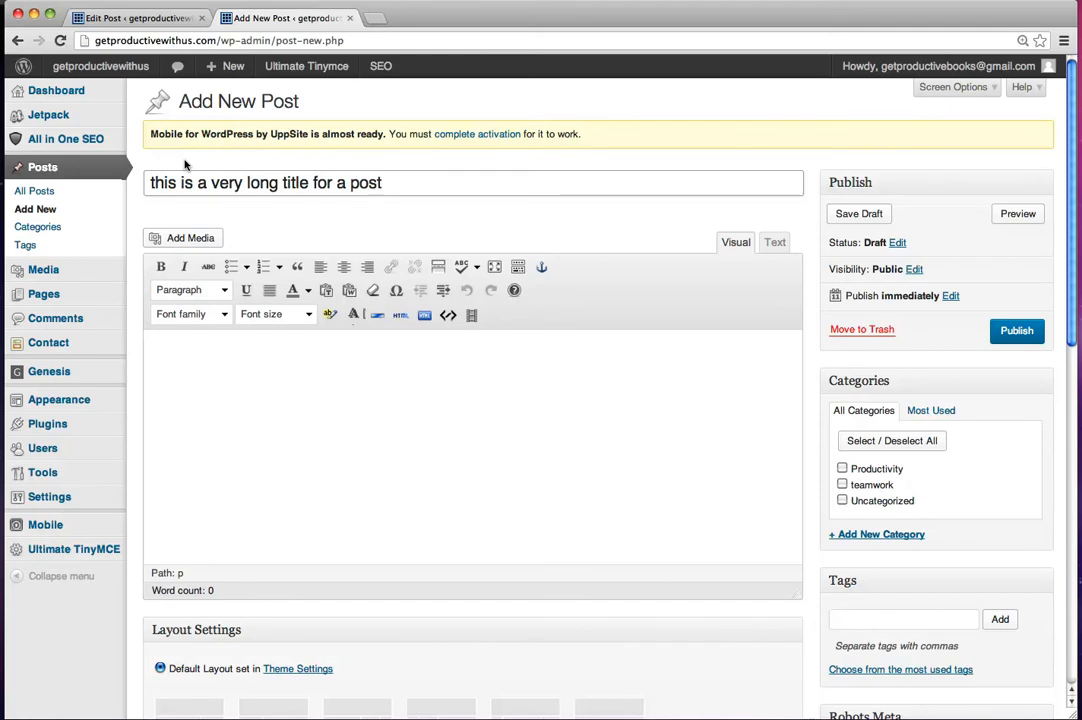
text( and tool)
Step: Extend the post title with "and too long for a slug" and move on to the empty post body
key(BackSpace)
text(long)
key(BackSpace)
text(ng for a slug)
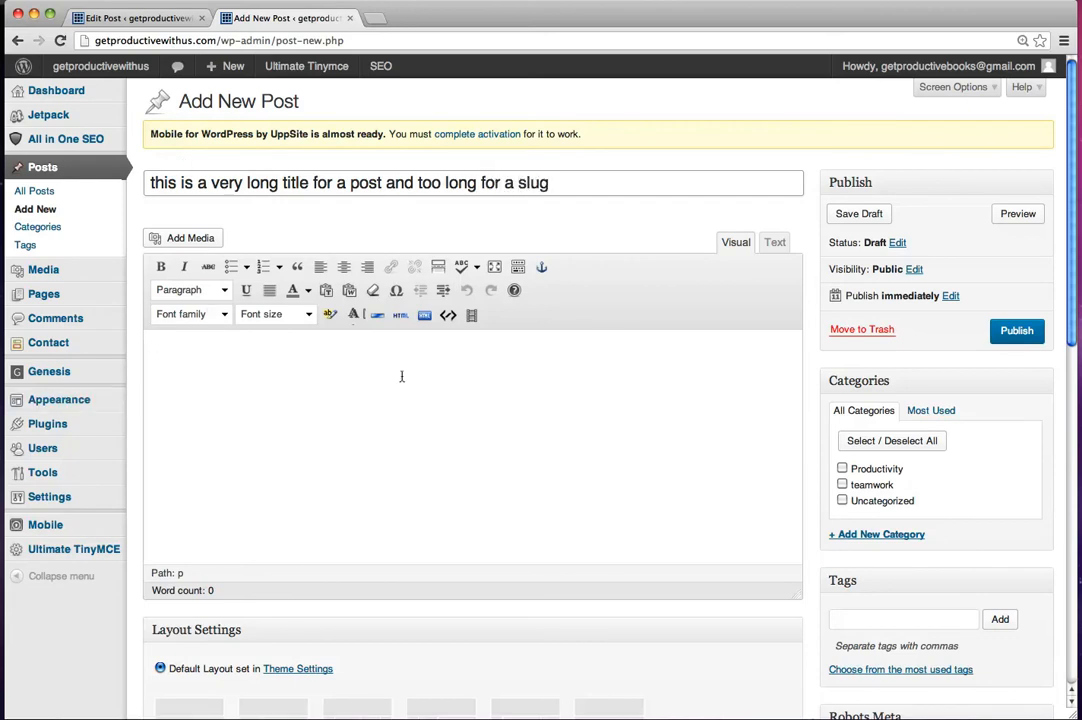
click(158, 348)
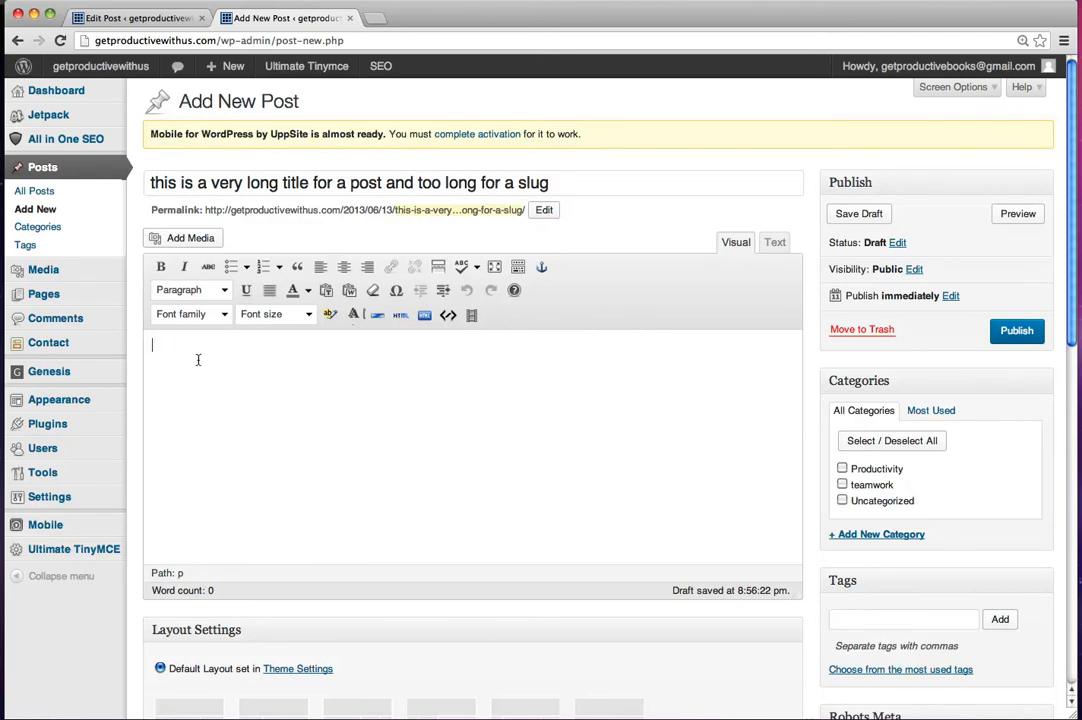
Step: Switch to the Word document Jo-logo.docx, copy the two paragraphs directly above the numbered list, and return to the post editor
drag(1081, 36, 653, 7)
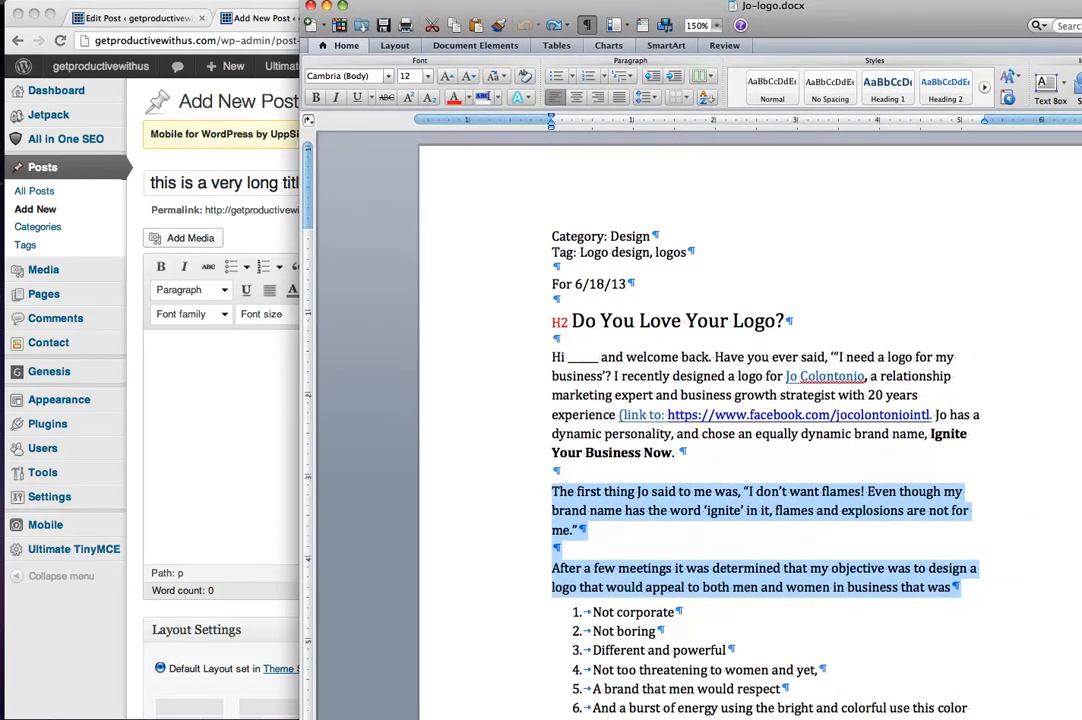
double_click(558, 490)
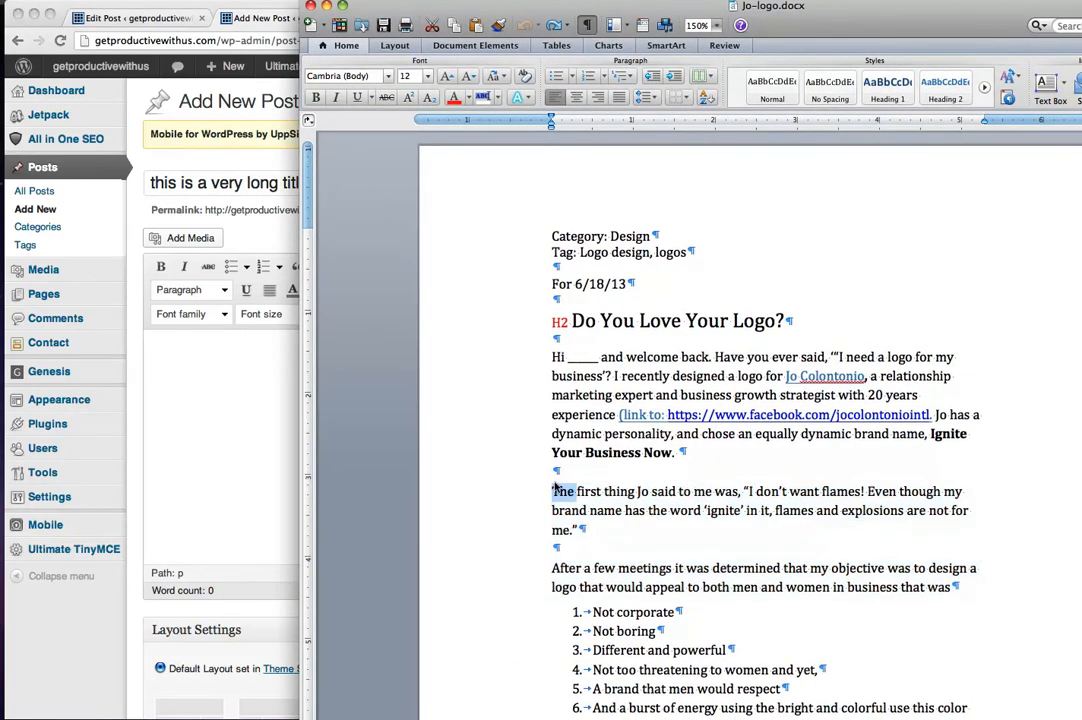
drag(558, 490, 903, 587)
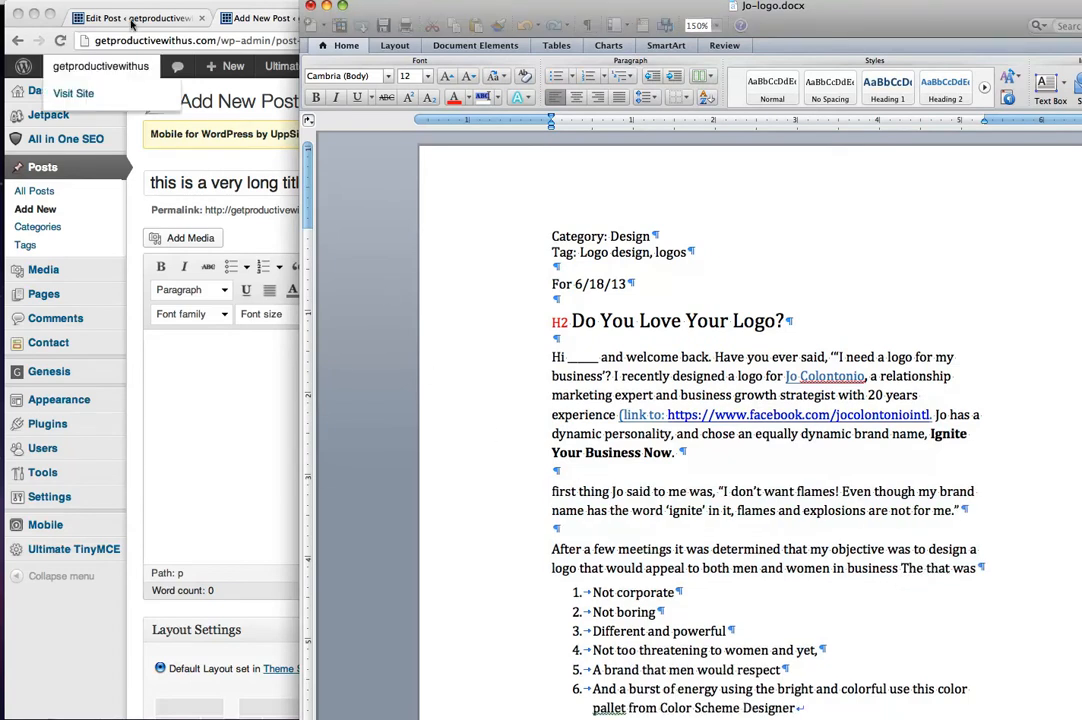
drag(552, 491, 982, 568)
click(33, 1)
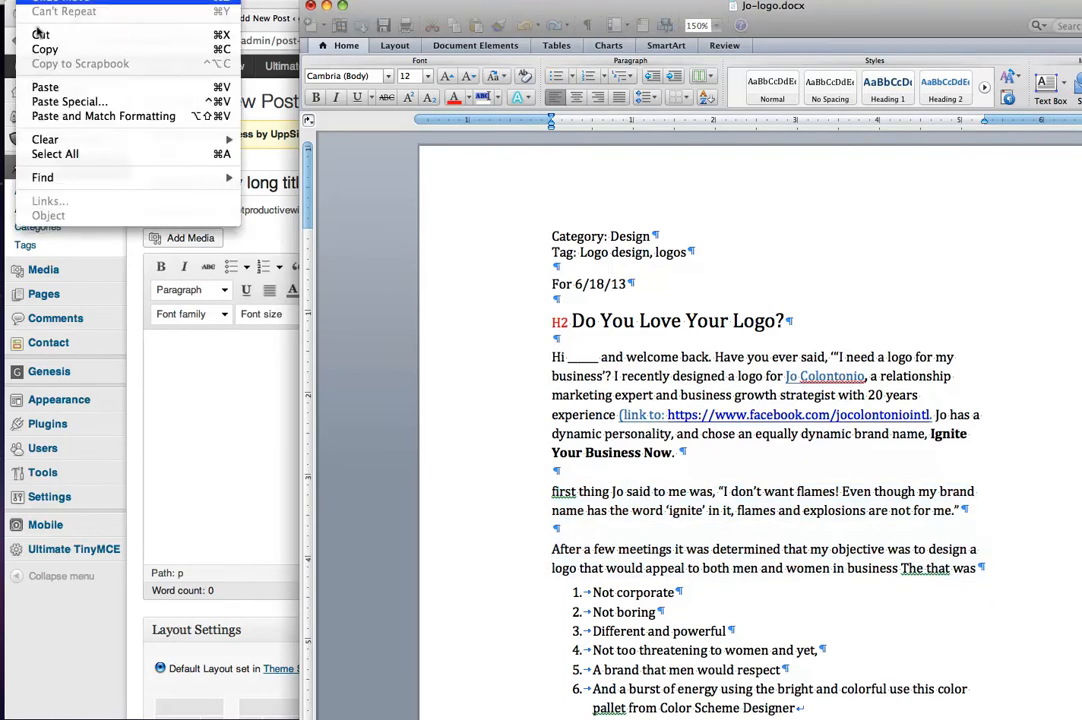
click(36, 46)
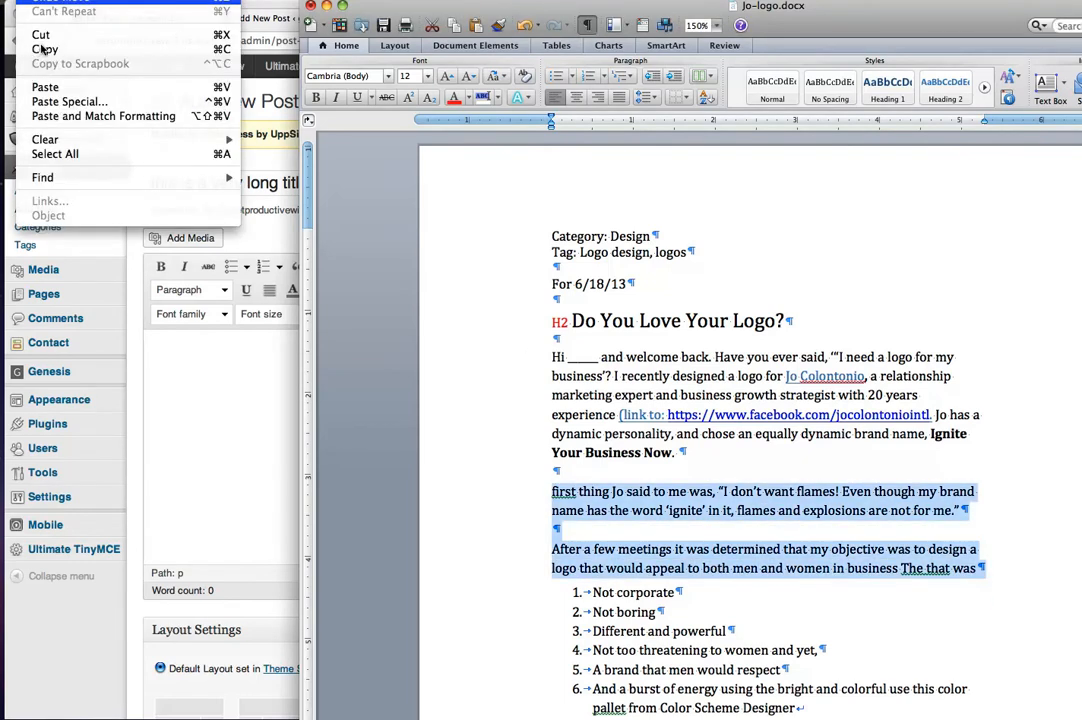
drag(464, 14, 1080, 28)
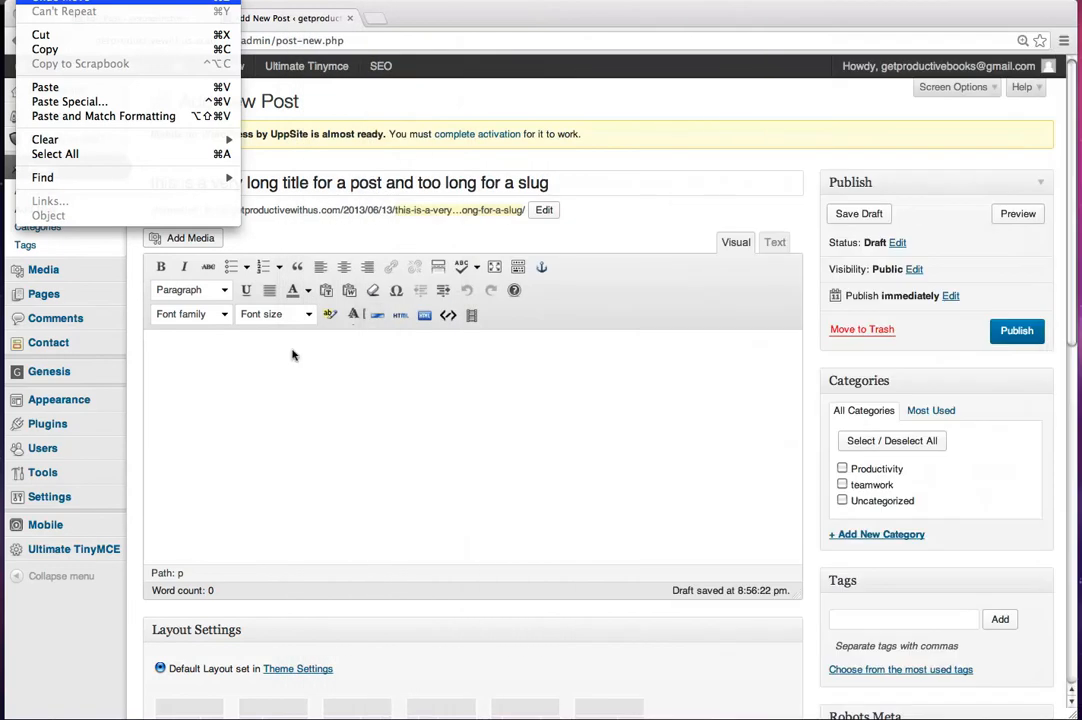
Step: Paste the copied paragraphs as plain text for the post body, keeping line breaks
click(222, 352)
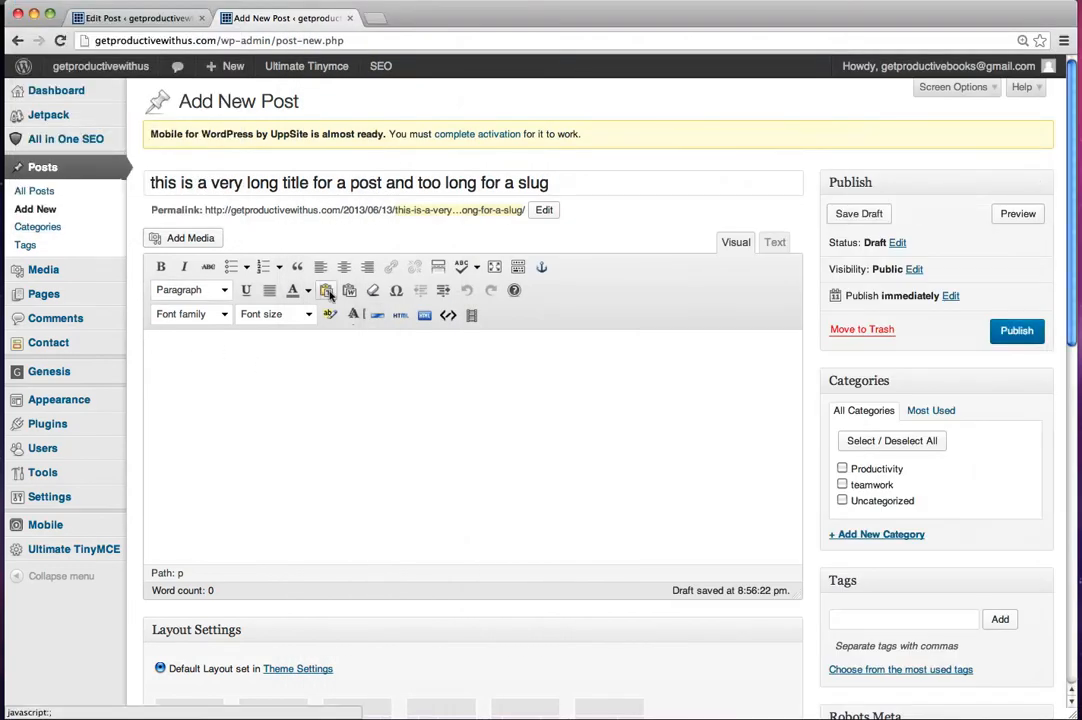
click(517, 267)
click(326, 290)
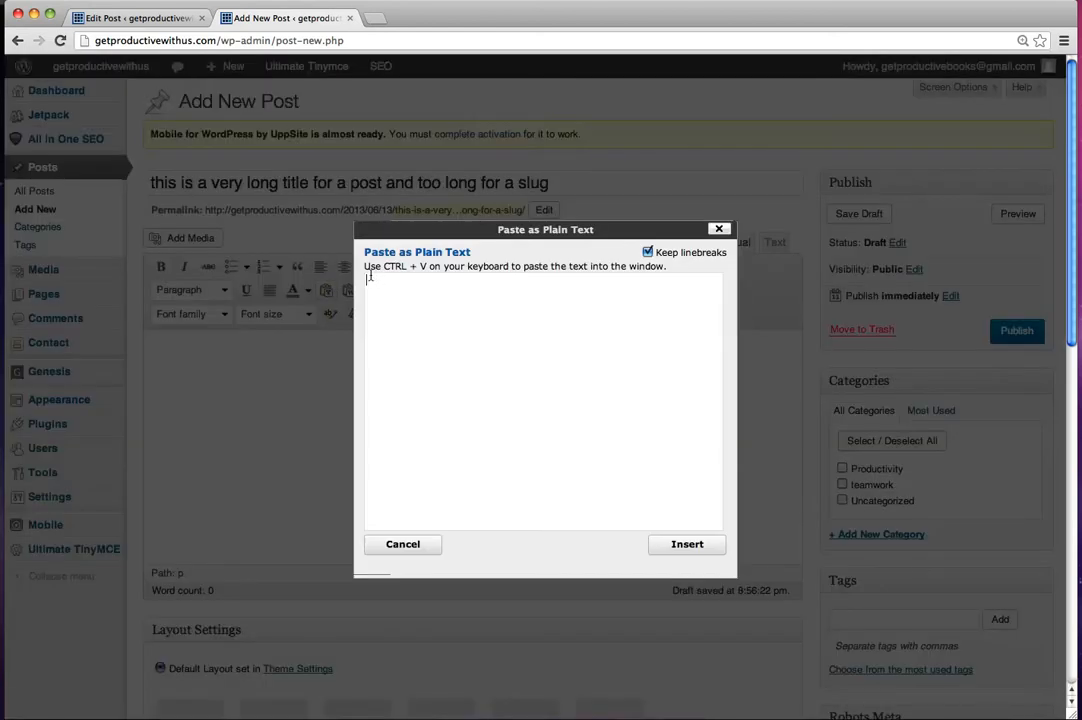
key(super+v)
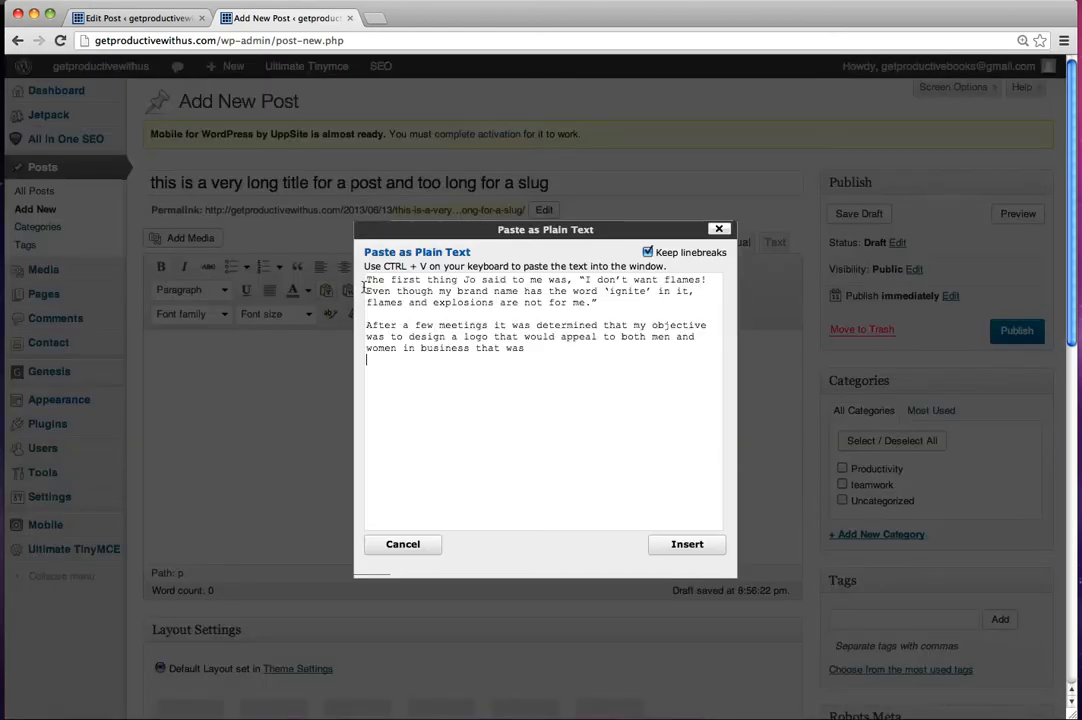
Step: Remove the blank lines between and after the pasted paragraphs, and insert the text into the post
double_click(407, 365)
key(BackSpace)
click(378, 313)
key(BackSpace)
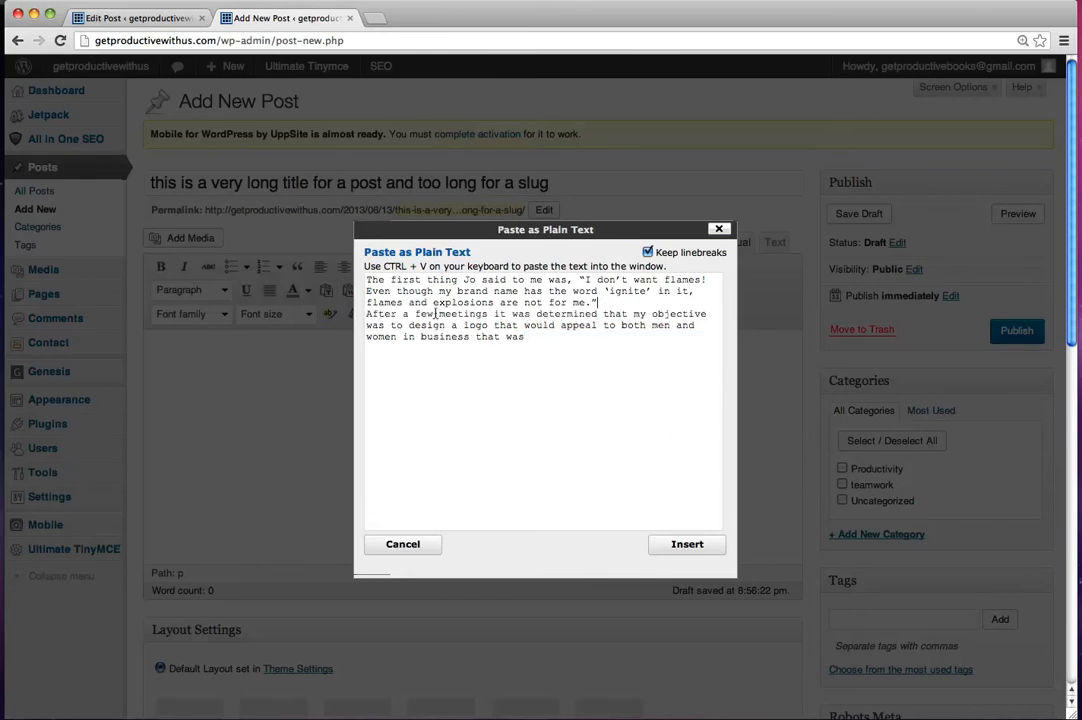
click(683, 544)
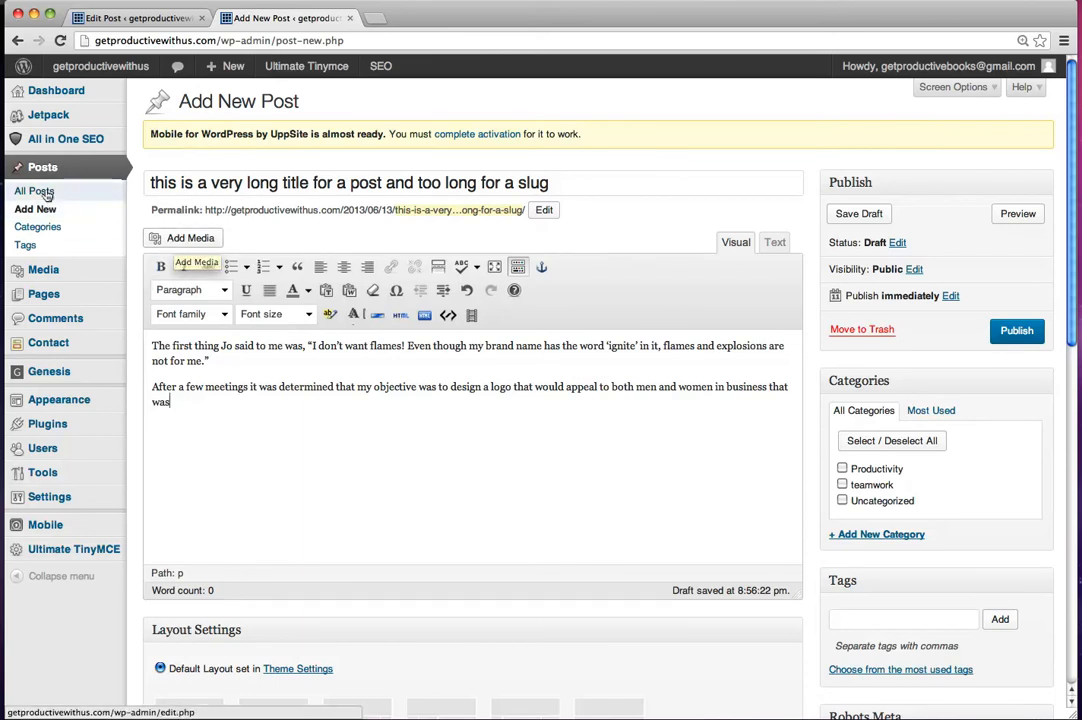
Step: Upload widget_project_260w.png from the images folder inside assets as media for the post
mouse_move(62, 273)
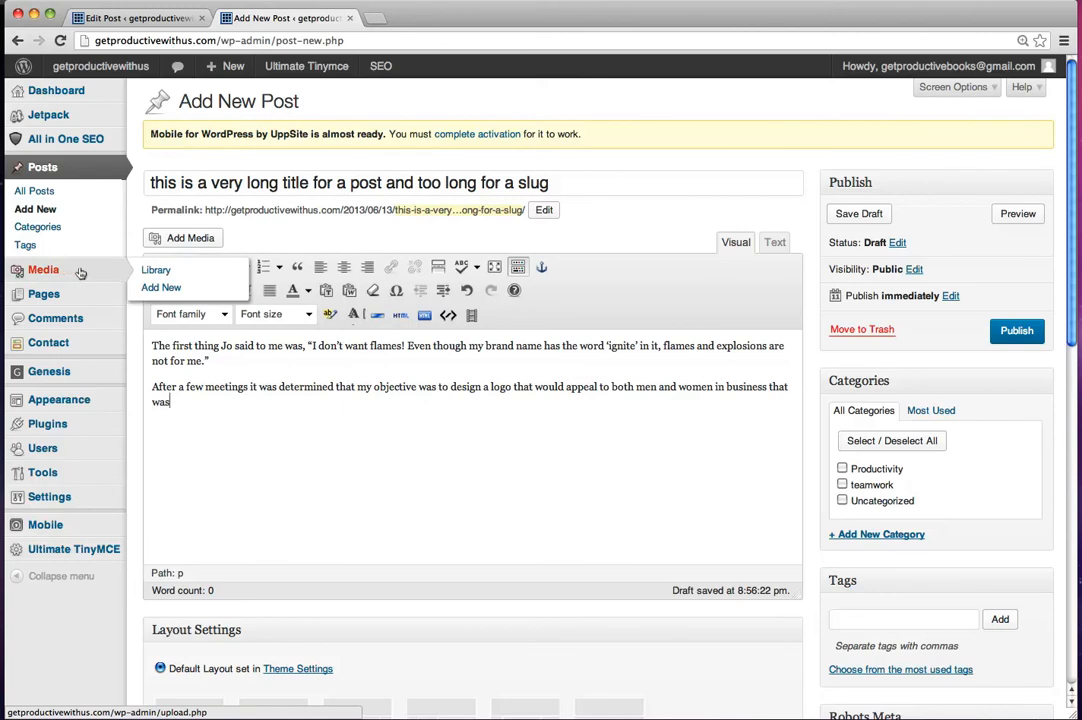
click(185, 238)
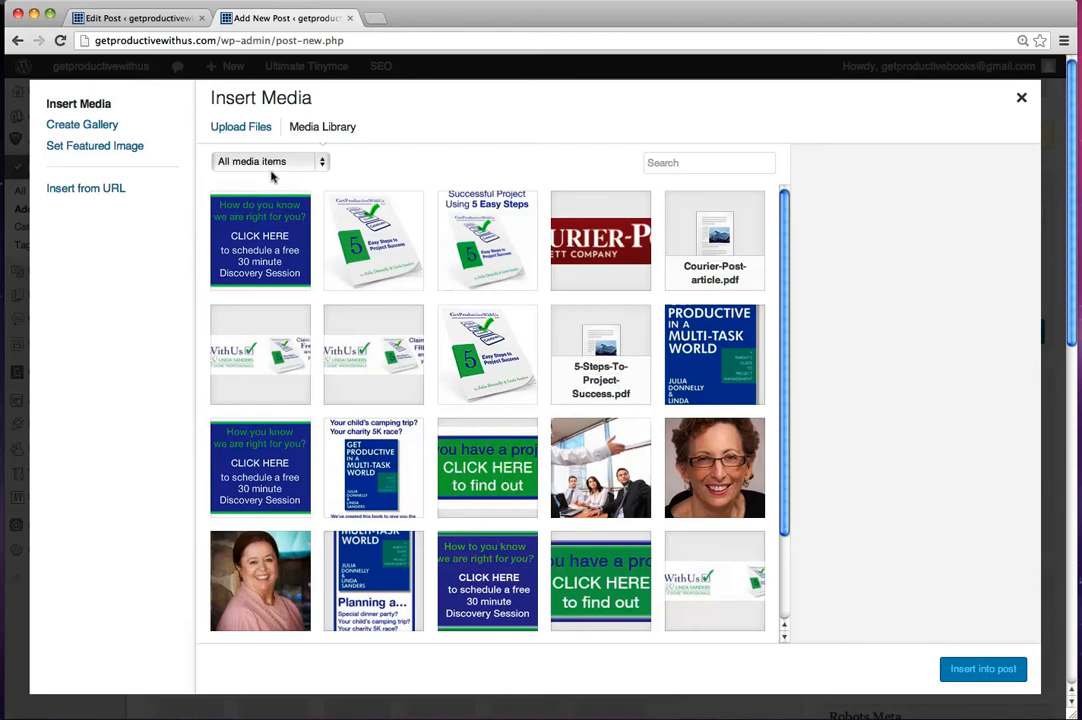
click(242, 129)
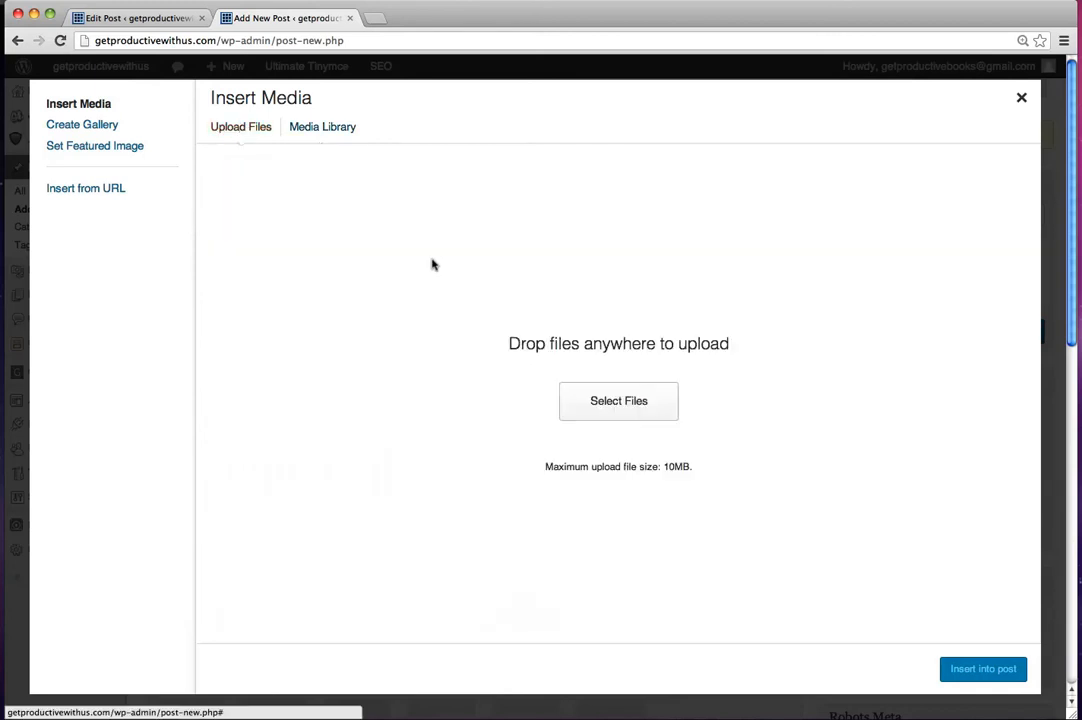
click(618, 401)
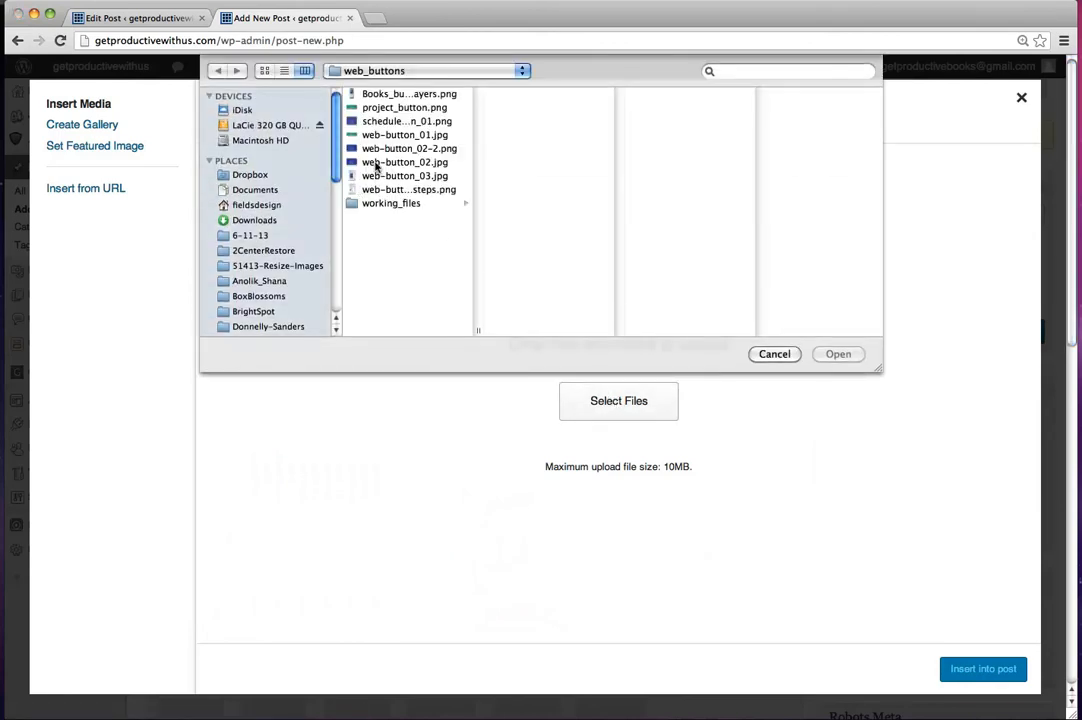
click(350, 205)
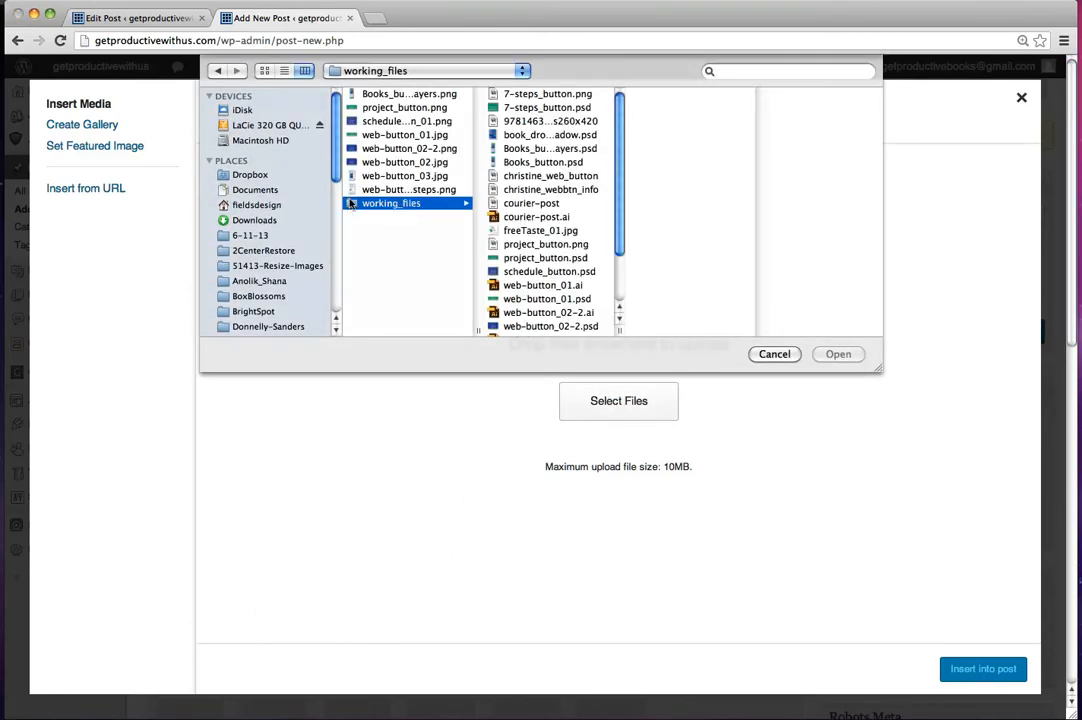
click(440, 68)
click(363, 88)
click(517, 73)
click(350, 87)
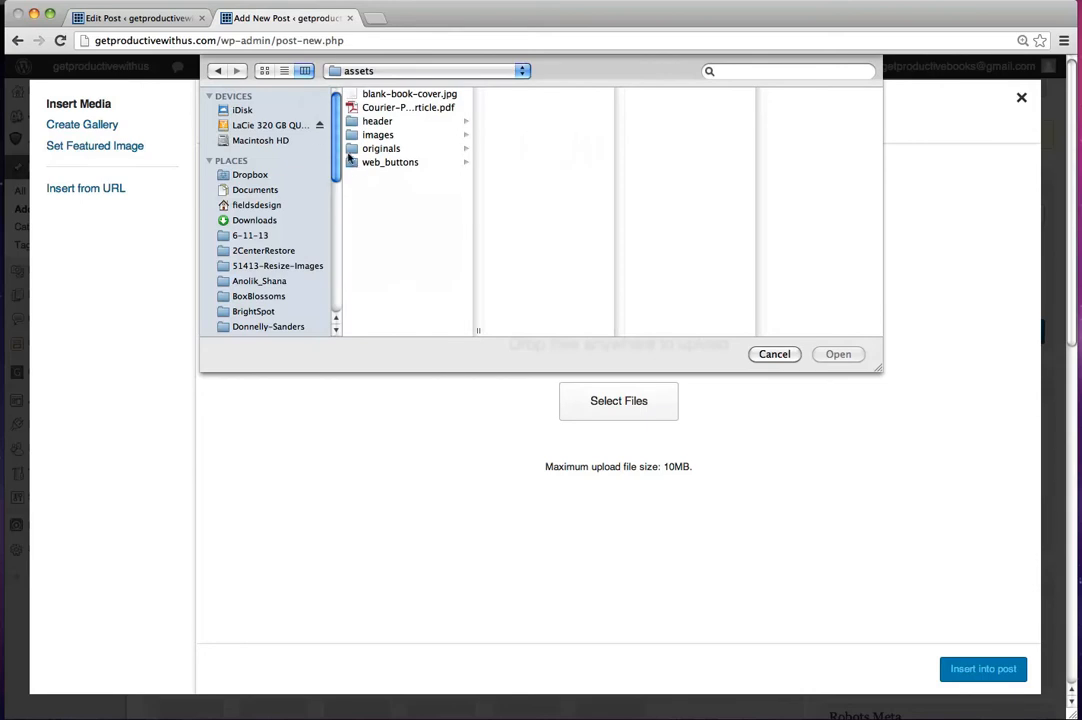
click(352, 136)
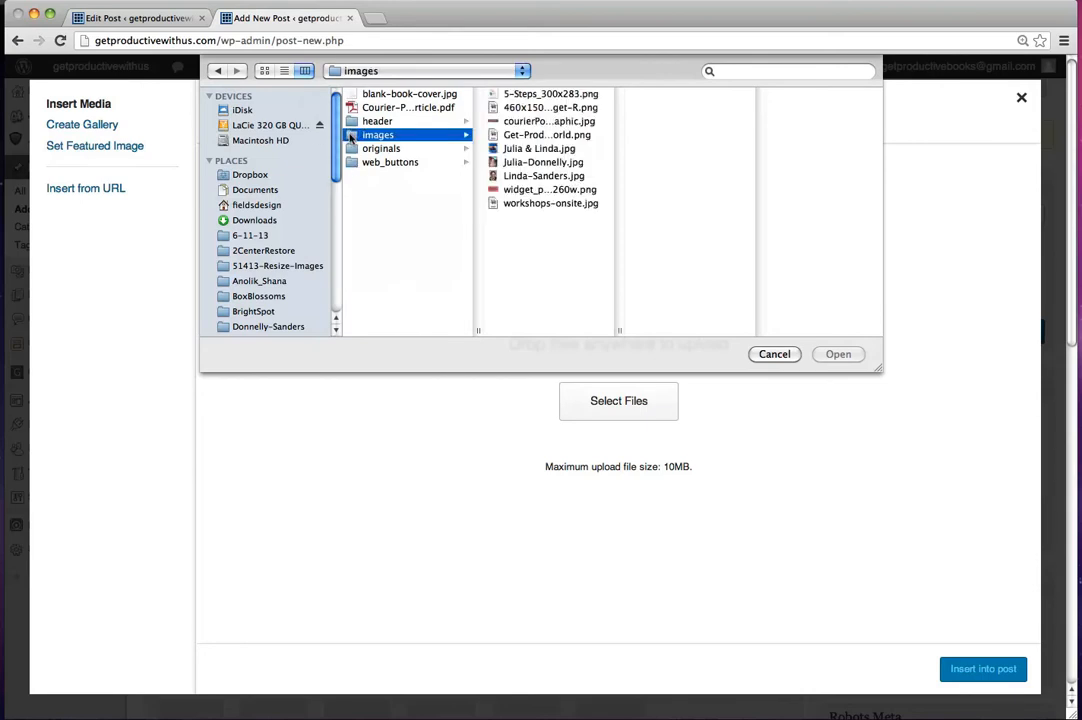
click(545, 189)
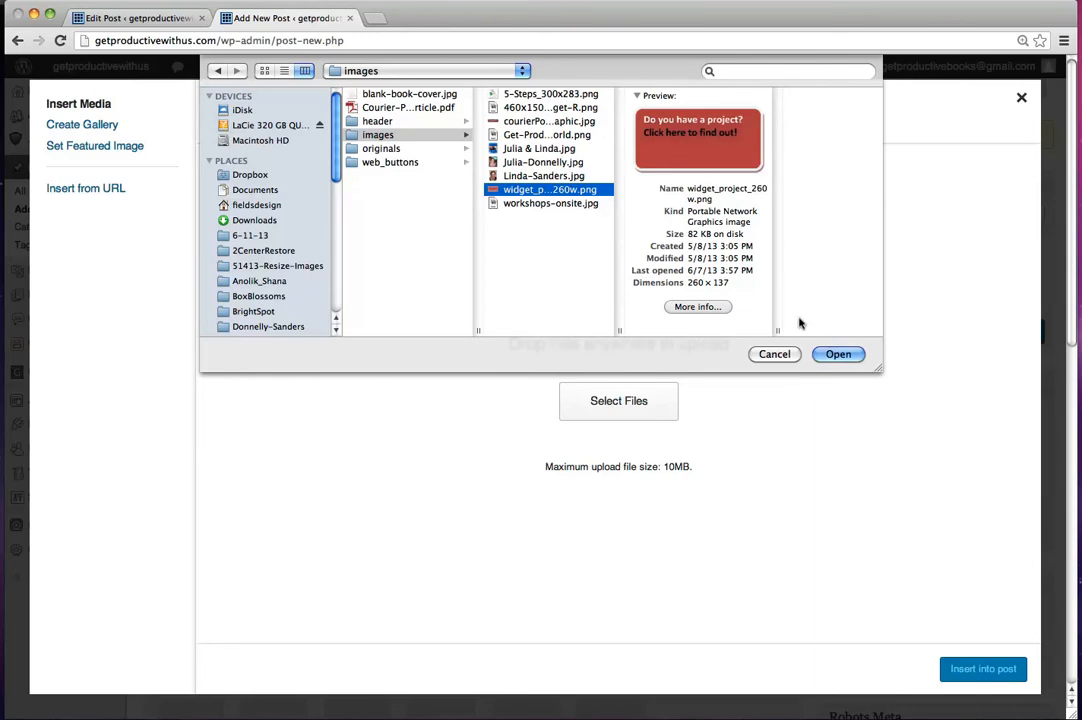
click(838, 354)
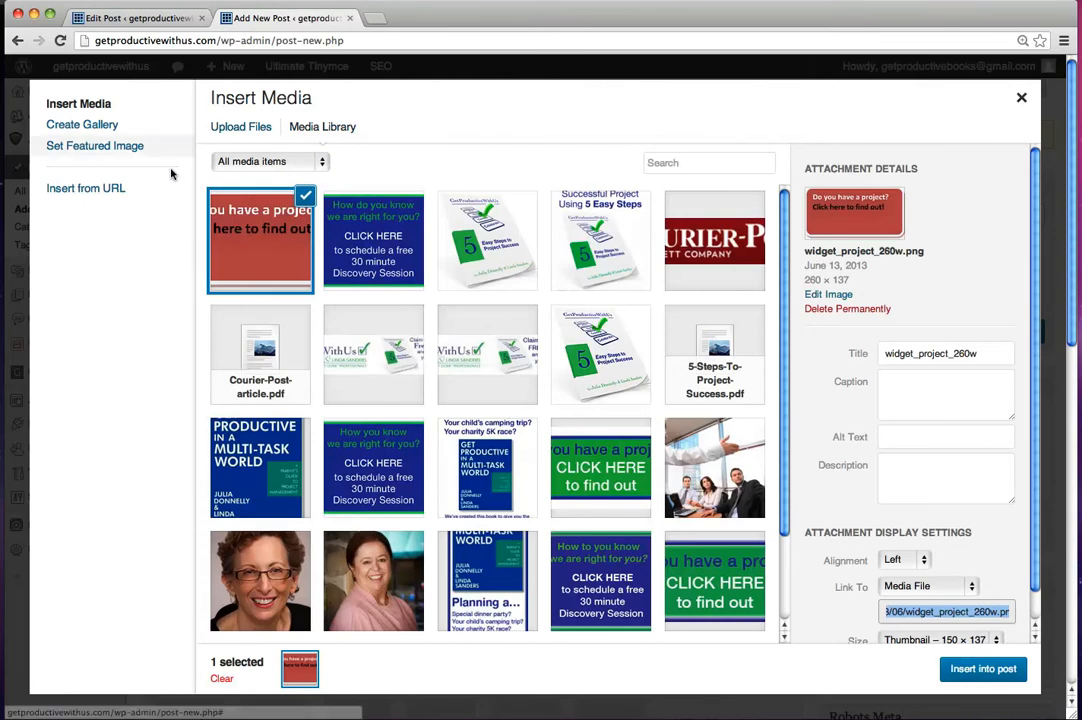
Step: Enter "do you have a project?" as the alt text of the uploaded button image
click(890, 436)
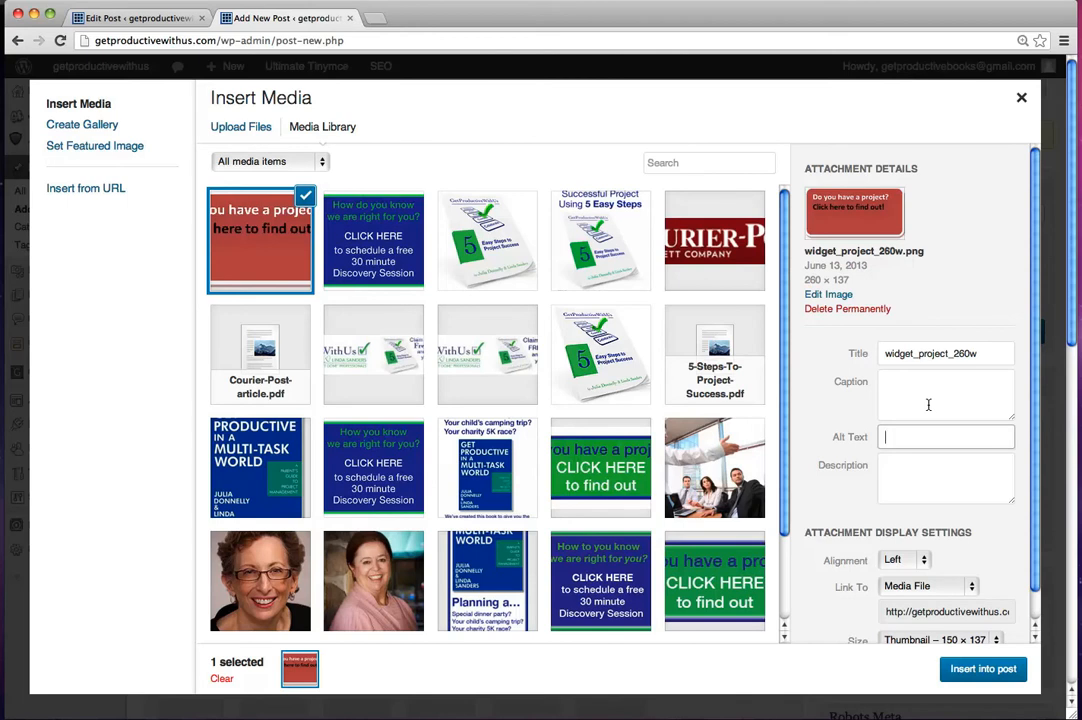
text(ou)
text(you have a)
text(project? click this button)
drag(934, 437, 1010, 430)
key(BackSpace)
Step: Add "Web button asking" to the beginning of the image's alt text and go to its description
key(super+Left)
text(Web button asking)
click(891, 466)
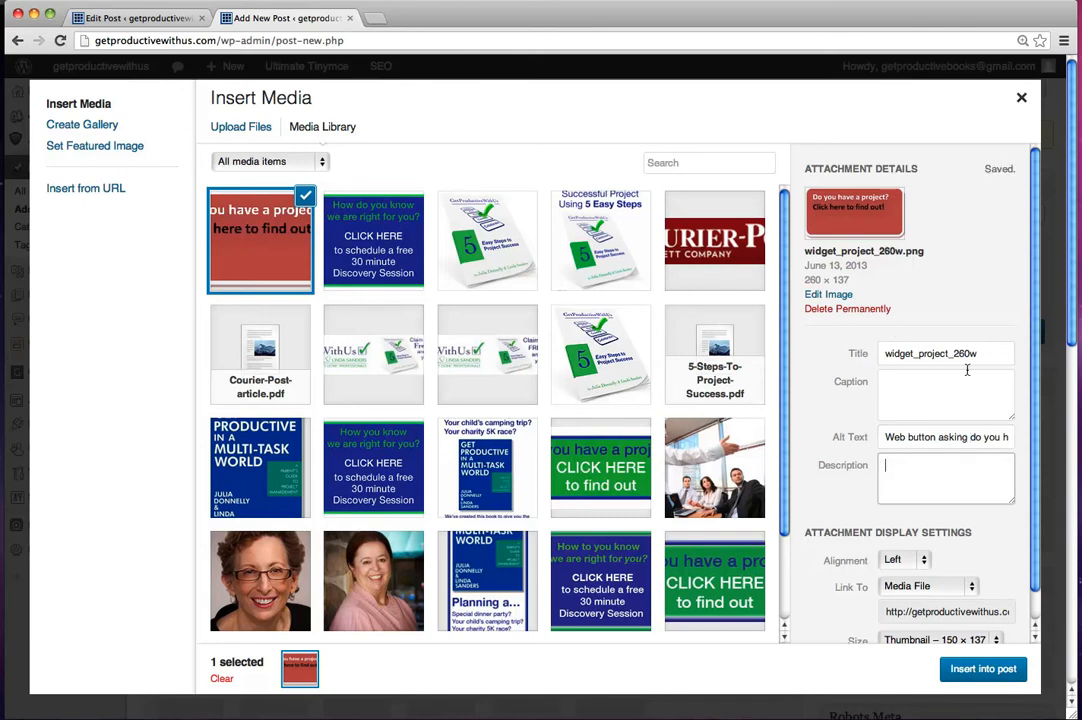
Step: Enter "web button when clicked on brings up a page to help you determine if you have a project" as the image's description
text(web button when clicked on)
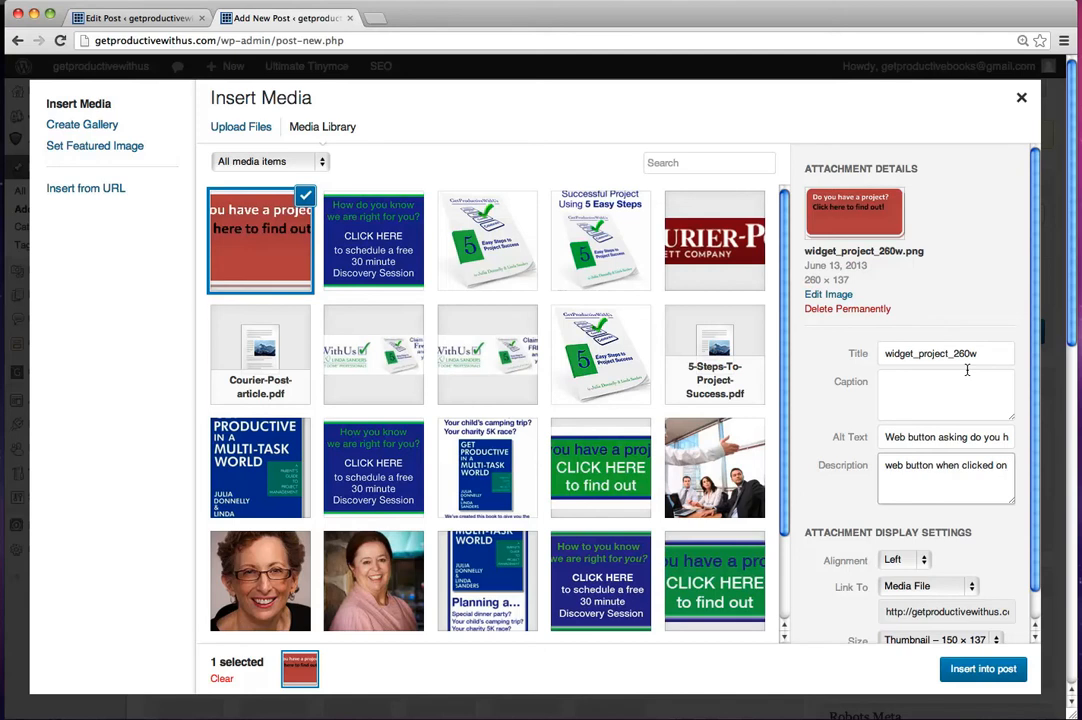
text( brings up a page to help you determin)
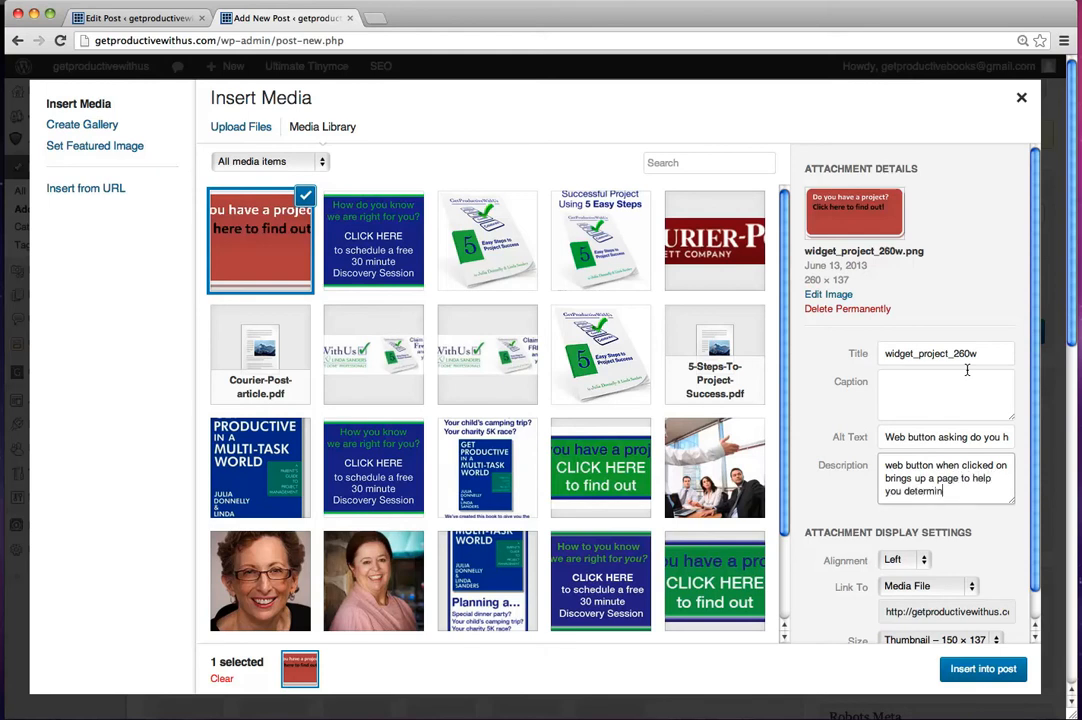
text(e if you have a project)
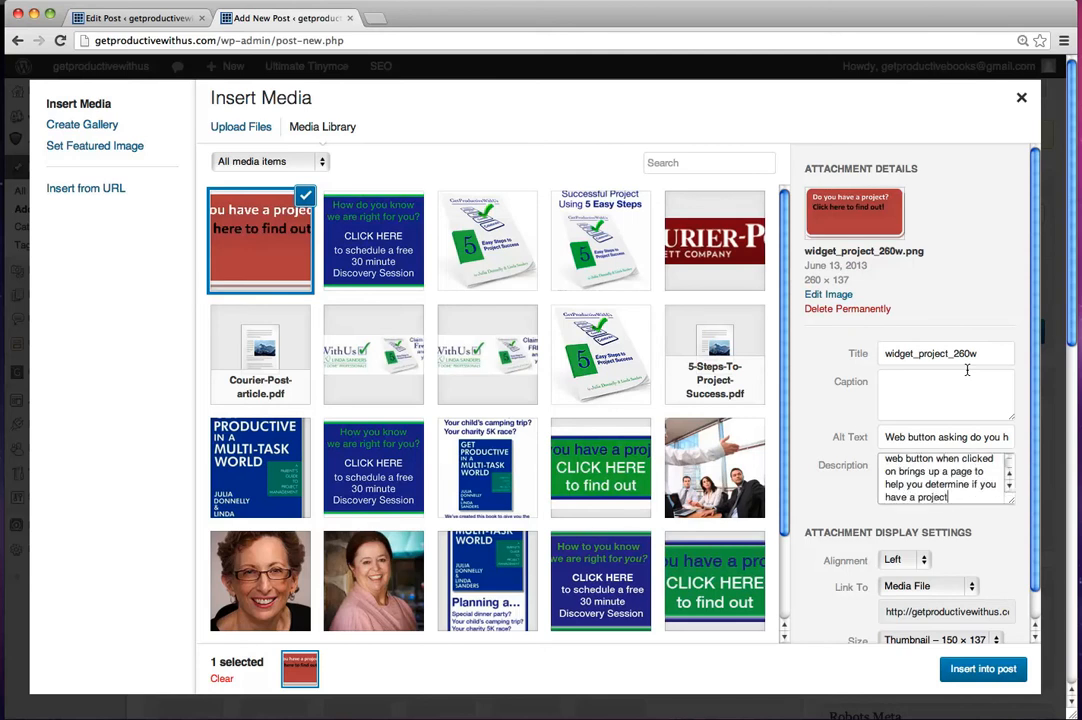
Step: Insert the button image into the post with Left alignment and Thumbnail – 150 × 137 size
scroll(890, 500, down, 1)
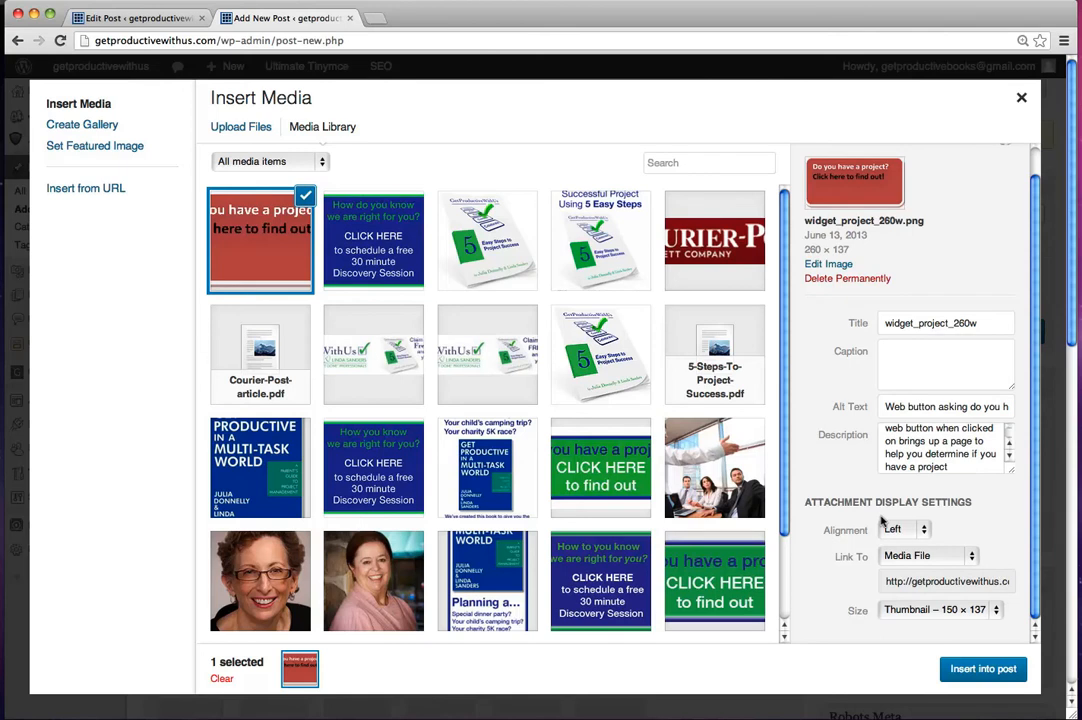
click(916, 533)
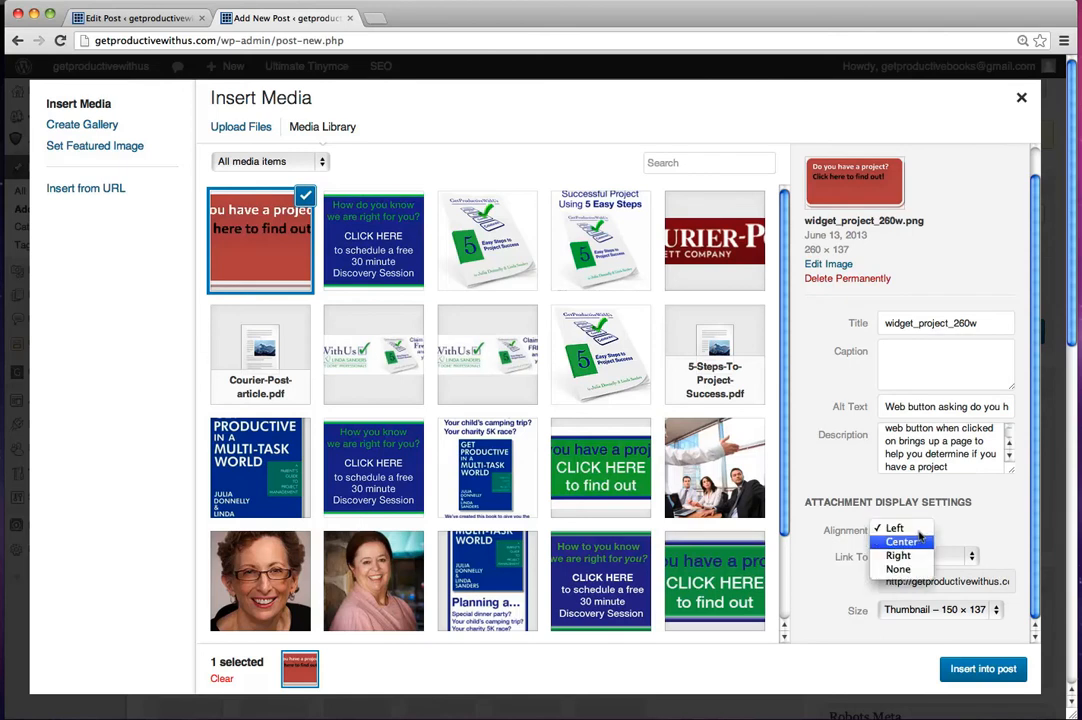
click(900, 530)
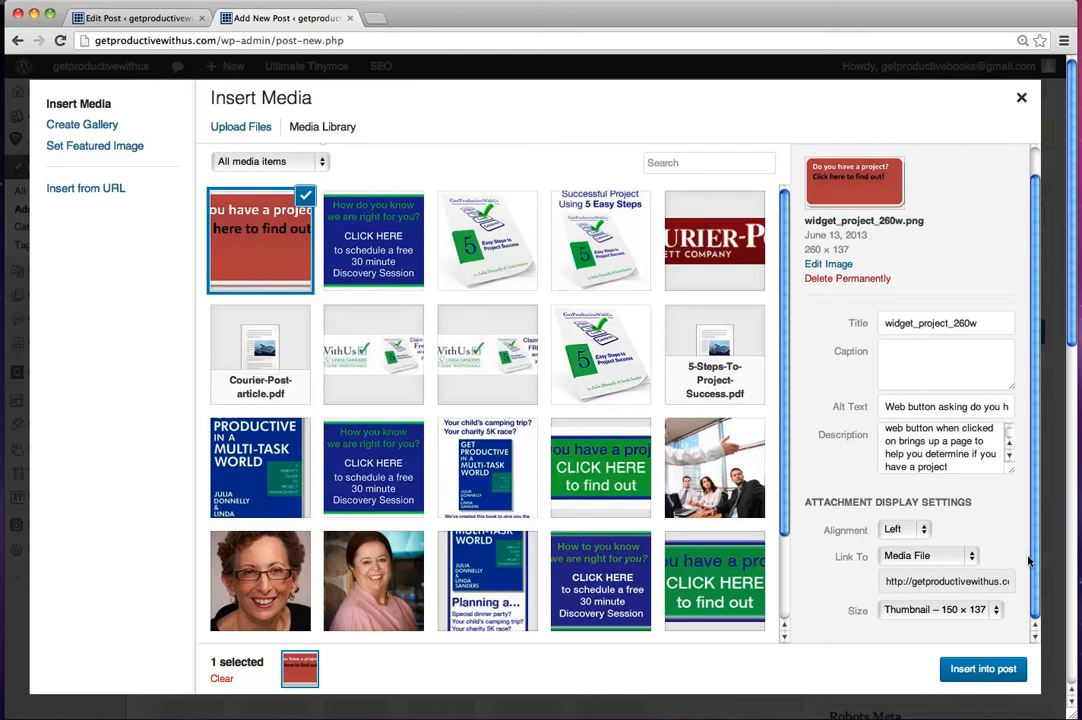
click(995, 612)
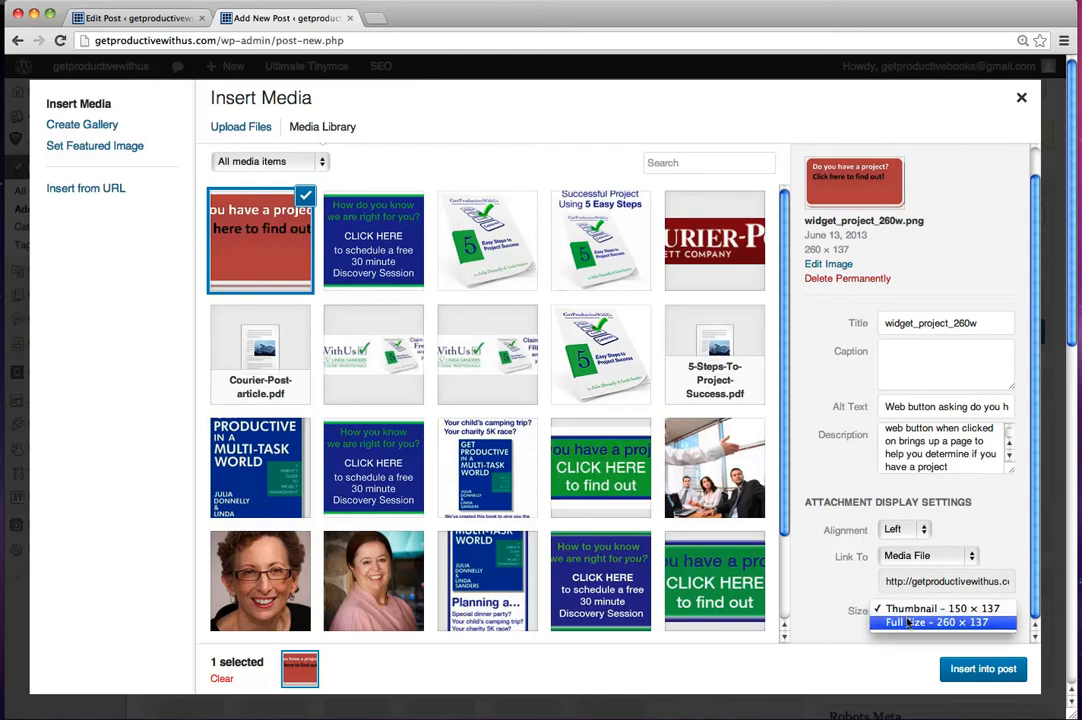
click(940, 608)
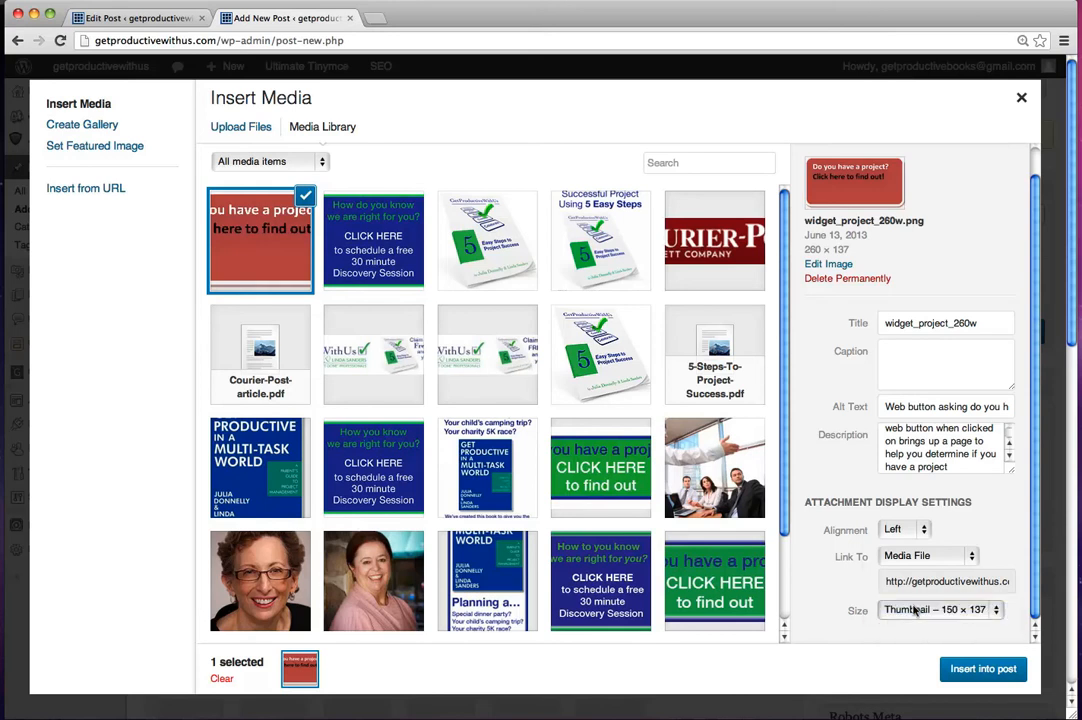
click(963, 671)
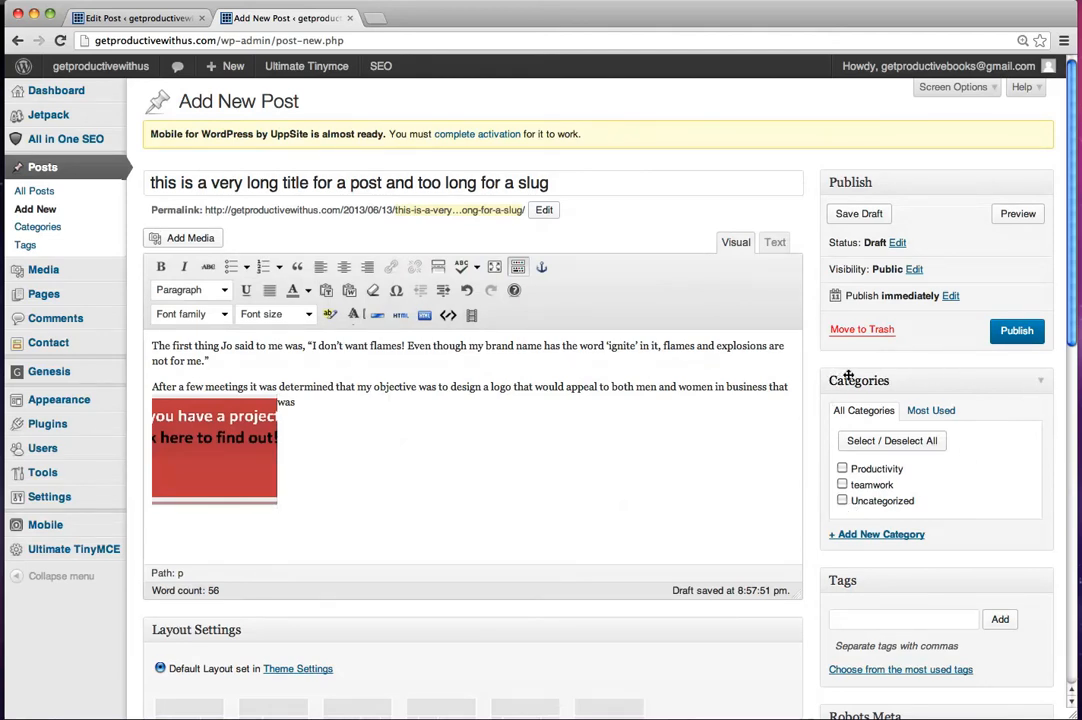
Step: Assign the post to the teamwork category and add the tag "parents and bosses"
click(842, 484)
drag(1070, 336, 1055, 425)
click(841, 391)
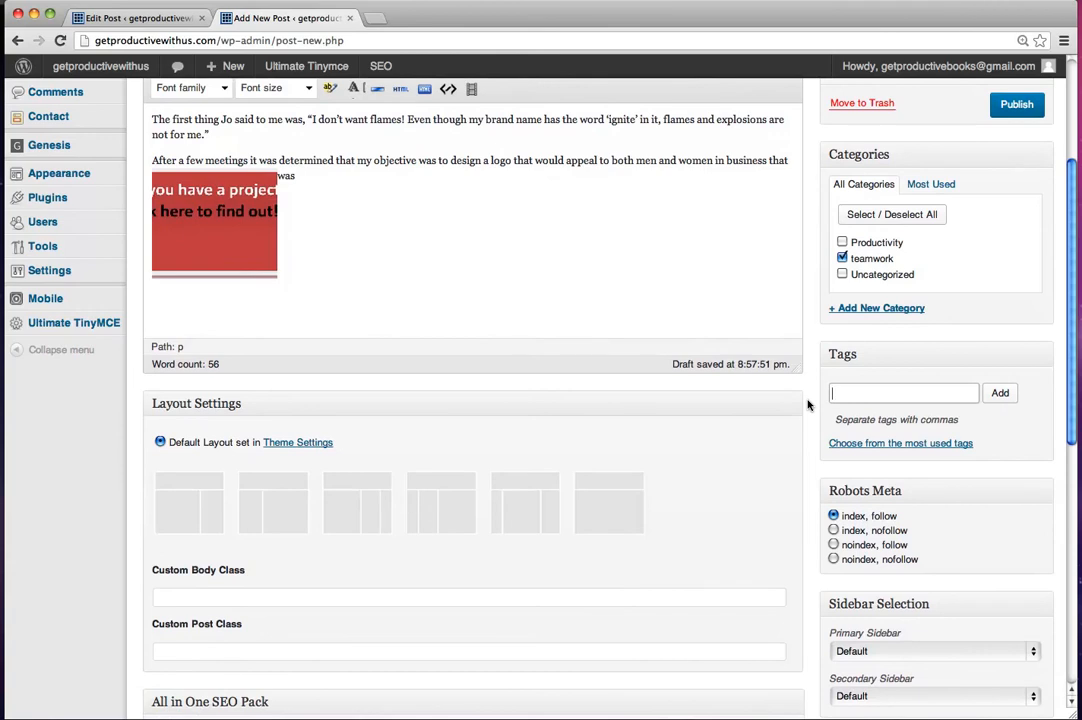
text(paretn)
text(ns)
text(and)
text( bos)
text(ses)
click(1000, 393)
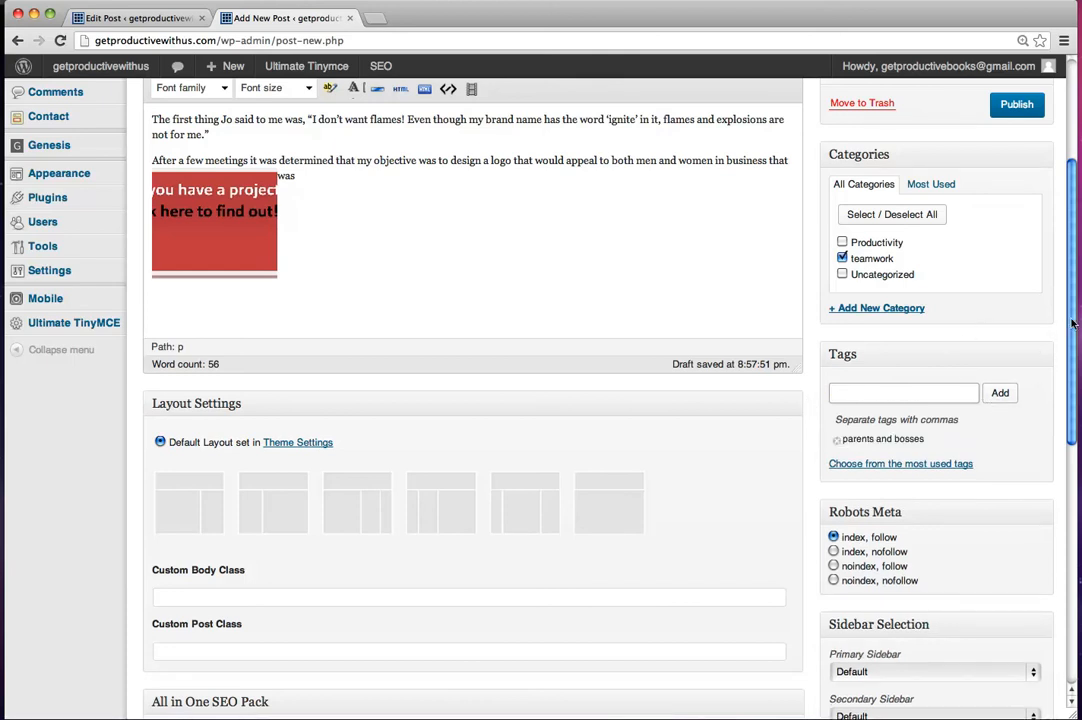
Step: Publish the post and view it on the live site
drag(1071, 333, 1050, 198)
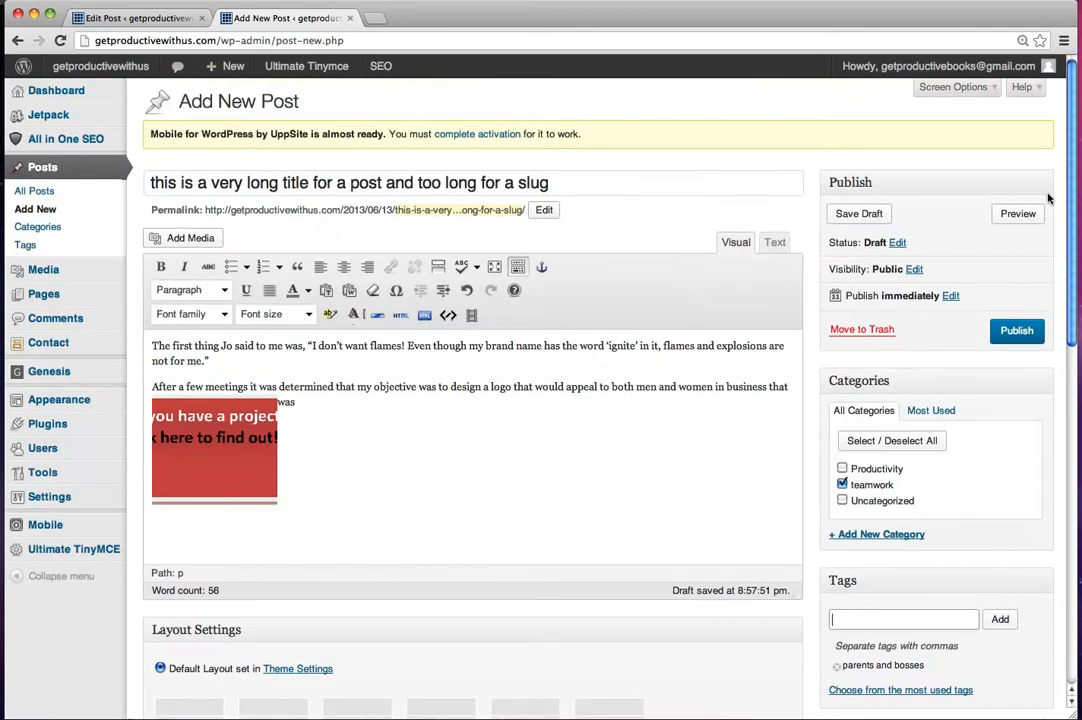
click(1013, 332)
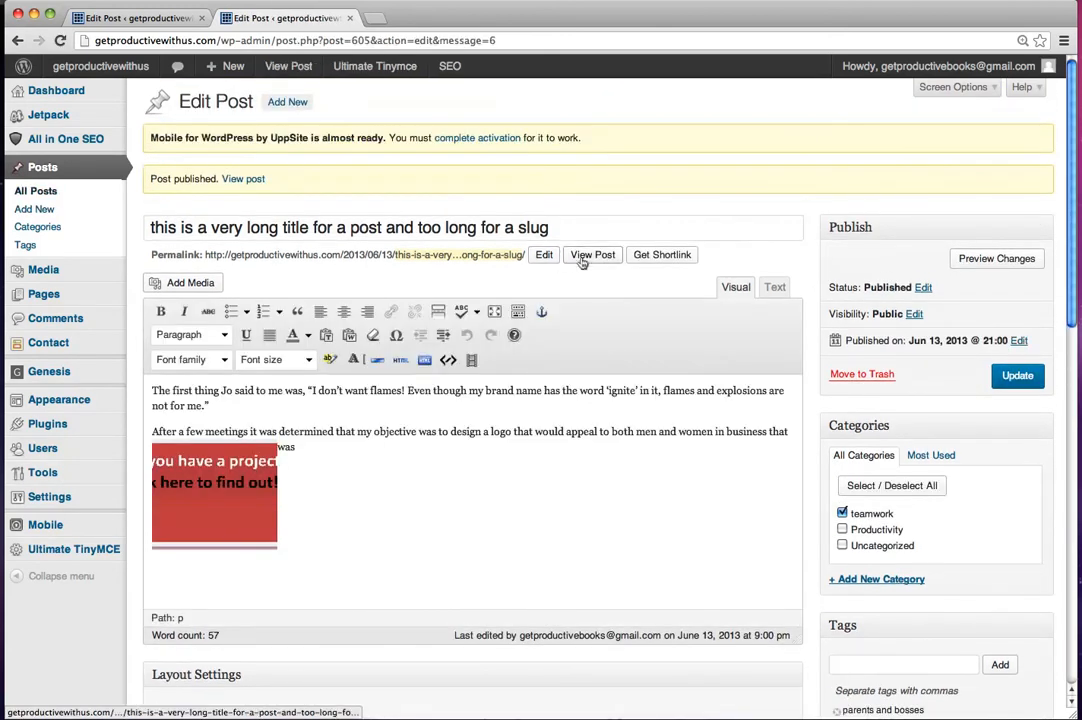
click(591, 256)
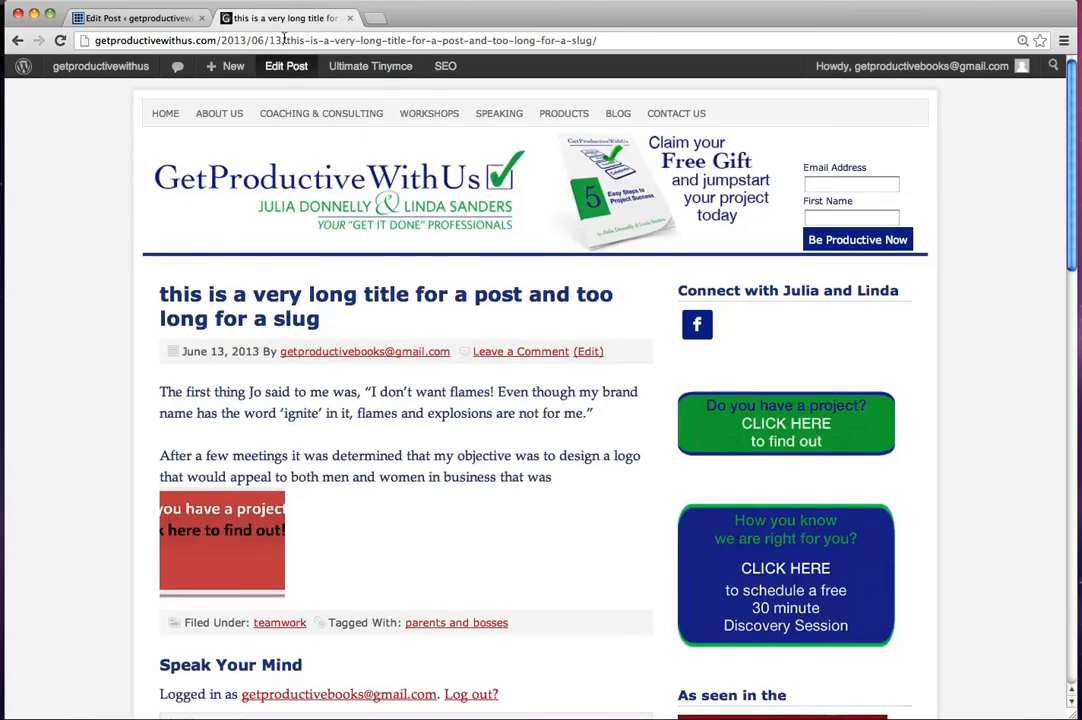
Step: Examine the slug portion of the published post's web address and look over the post page
drag(285, 38, 597, 40)
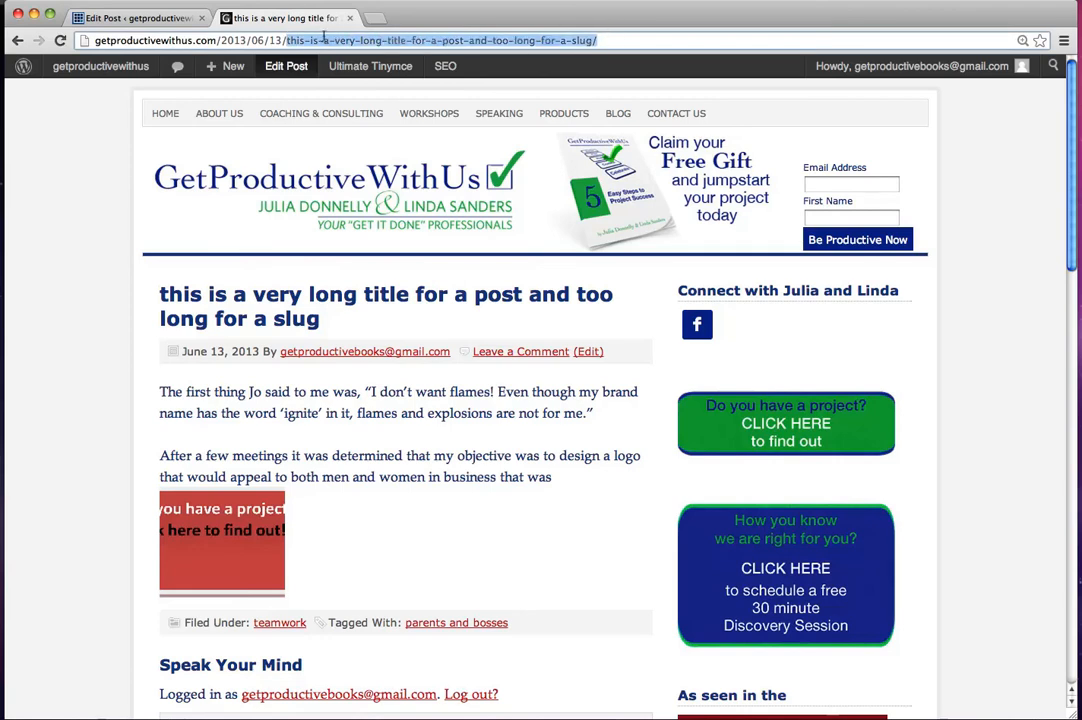
click(606, 40)
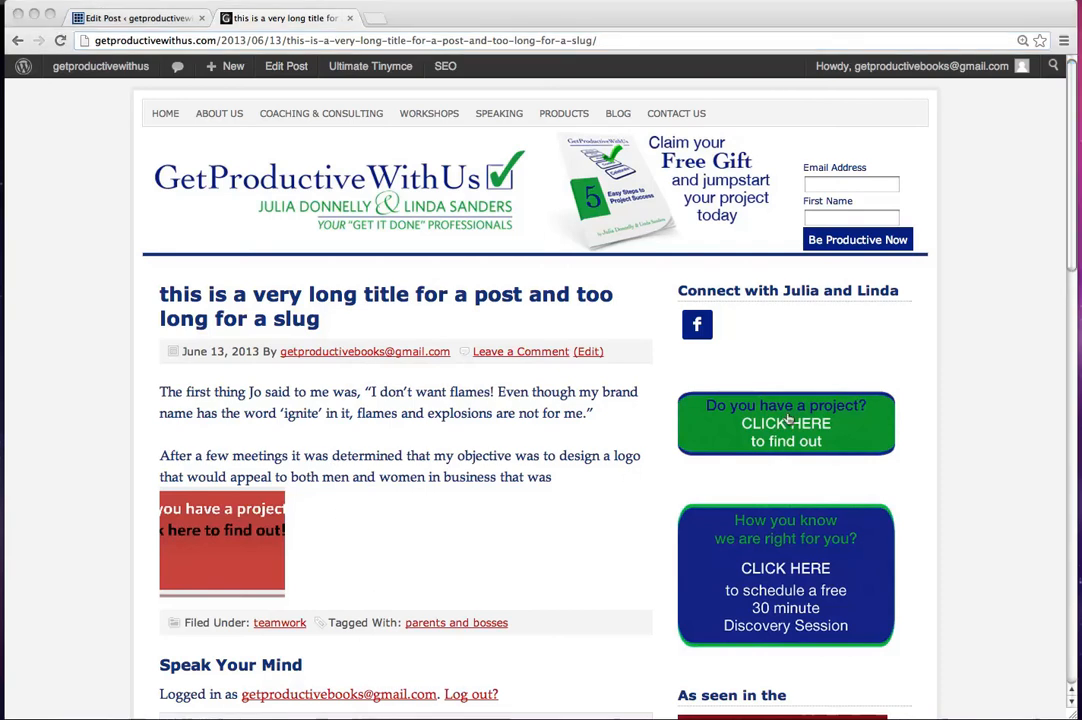
scroll(1070, 278, down, 1)
scroll(1066, 330, down, 5)
scroll(1055, 292, up, 5)
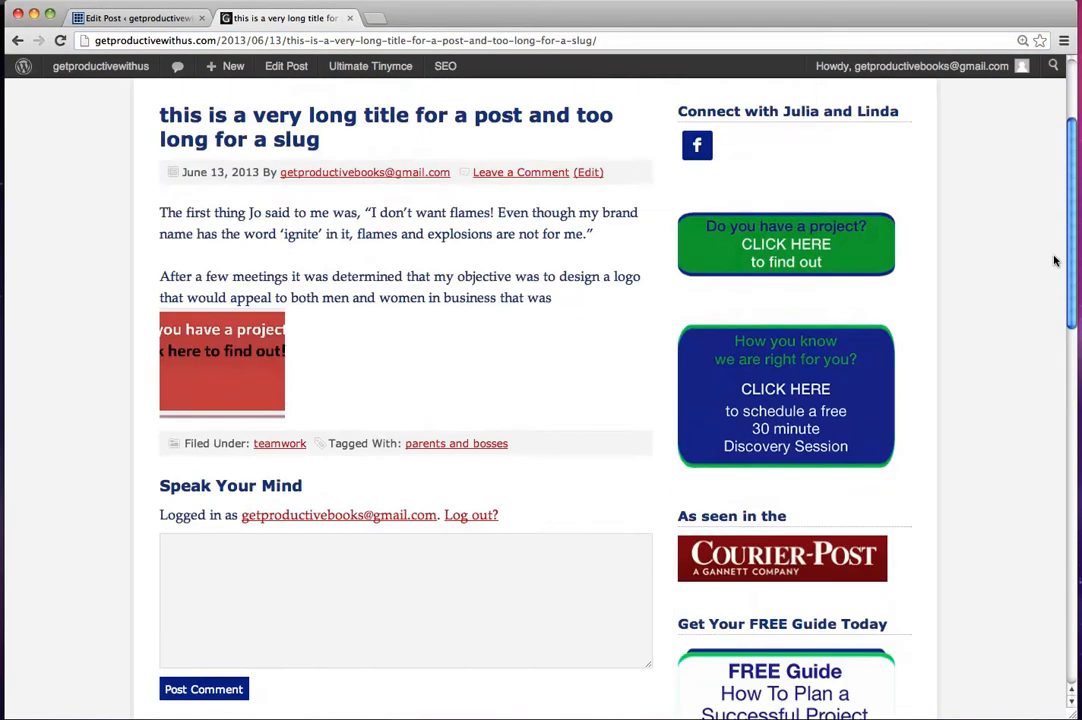
Step: Go to the site's Blog page and compare how the new post and the older posts are displayed
click(610, 116)
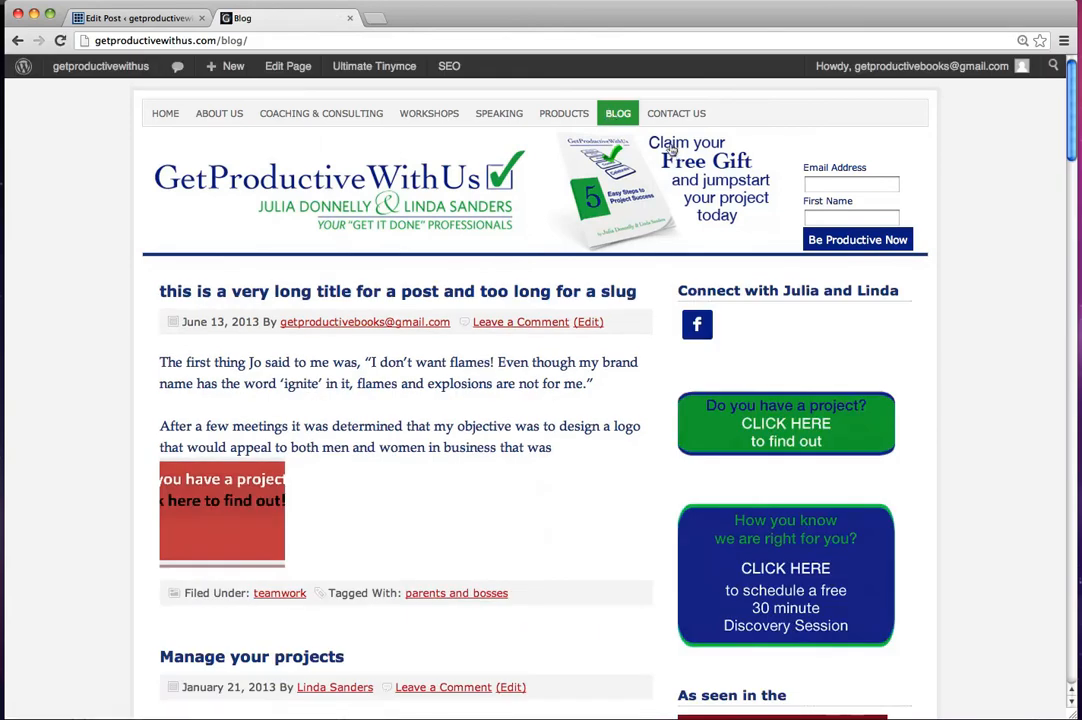
scroll(1068, 143, down, 5)
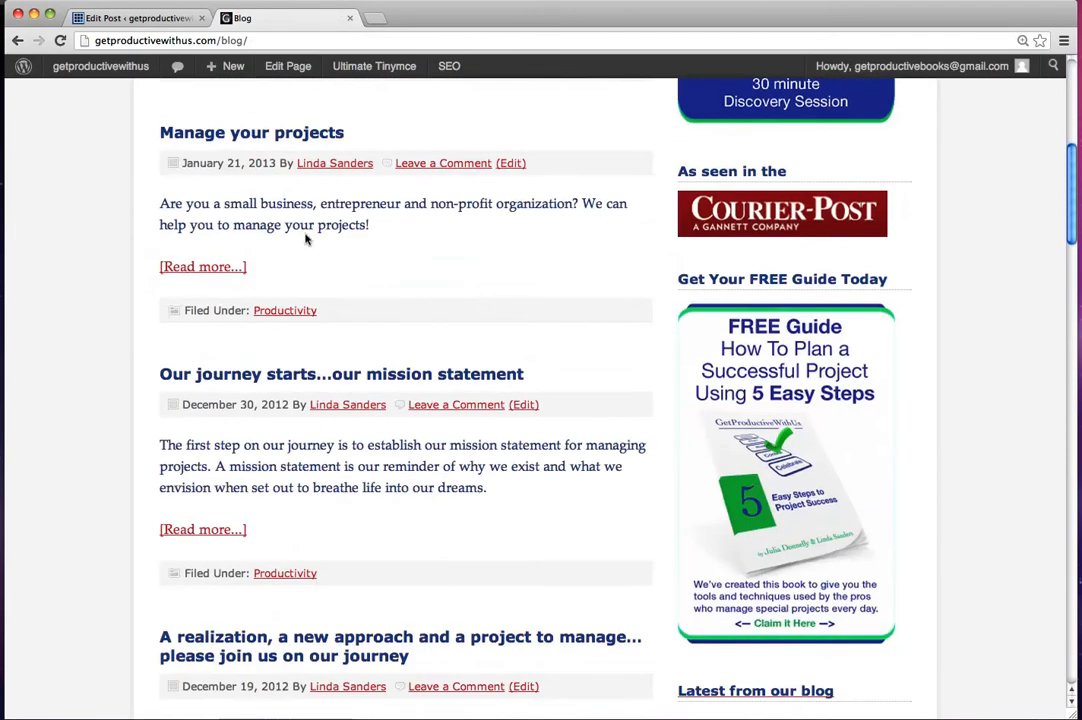
drag(1071, 181, 1062, 89)
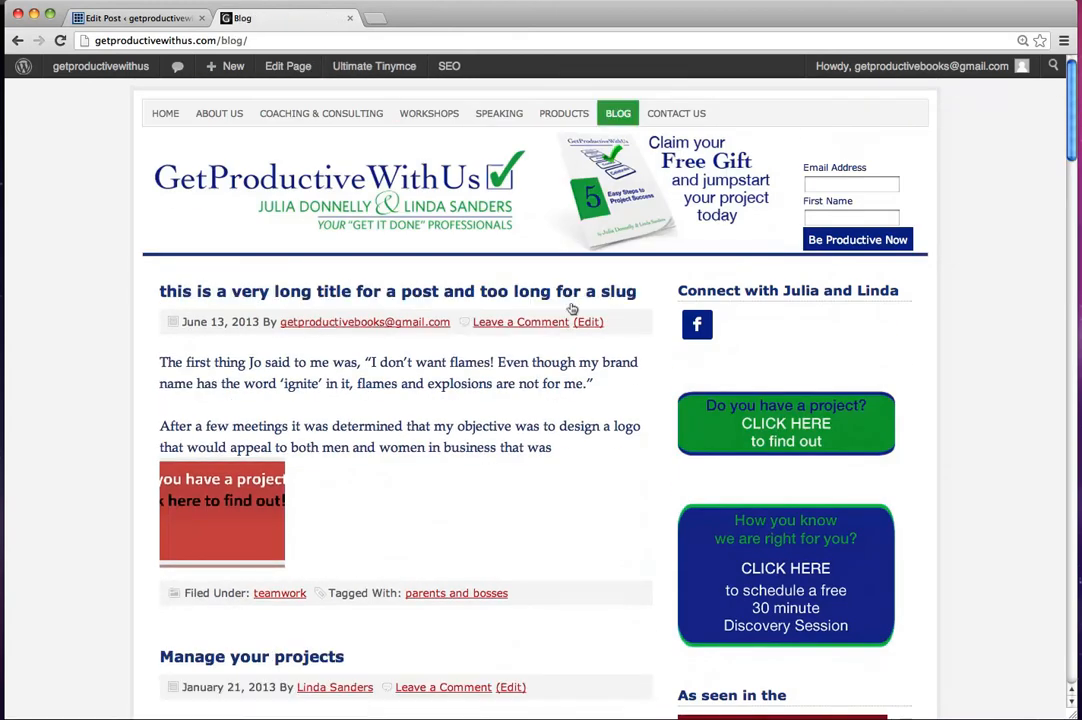
scroll(466, 237, down, 6)
drag(1070, 262, 999, 82)
Step: Return to the site's dashboard and open the post "A realization, a new approach and a project to manage…" for editing
mouse_move(76, 70)
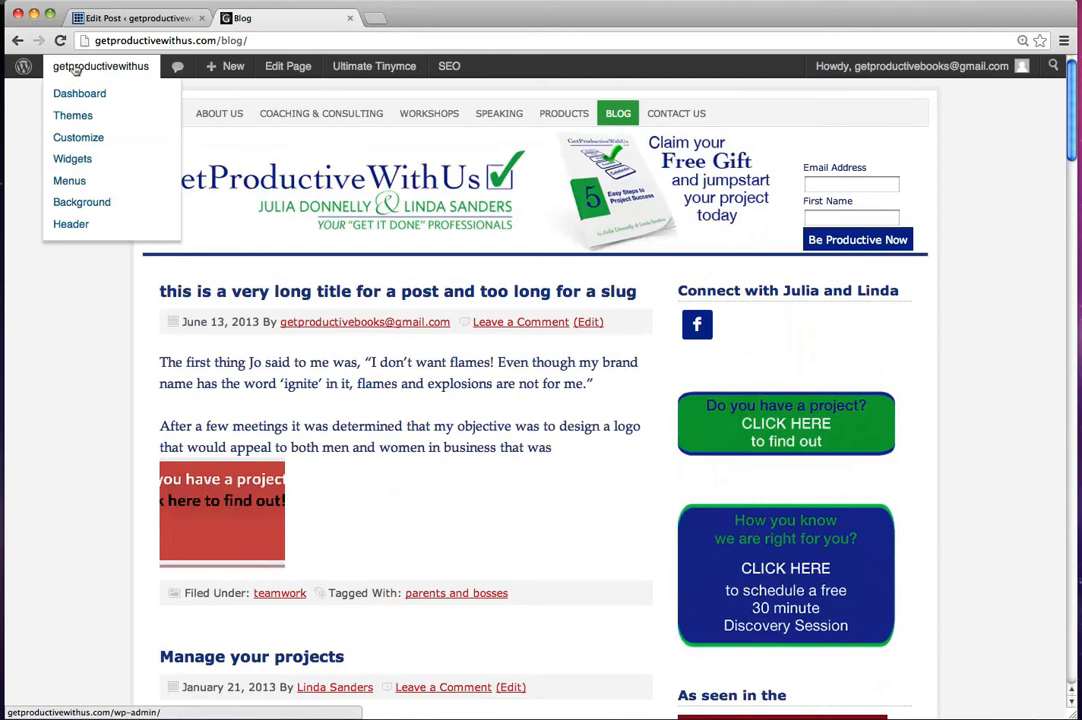
click(74, 95)
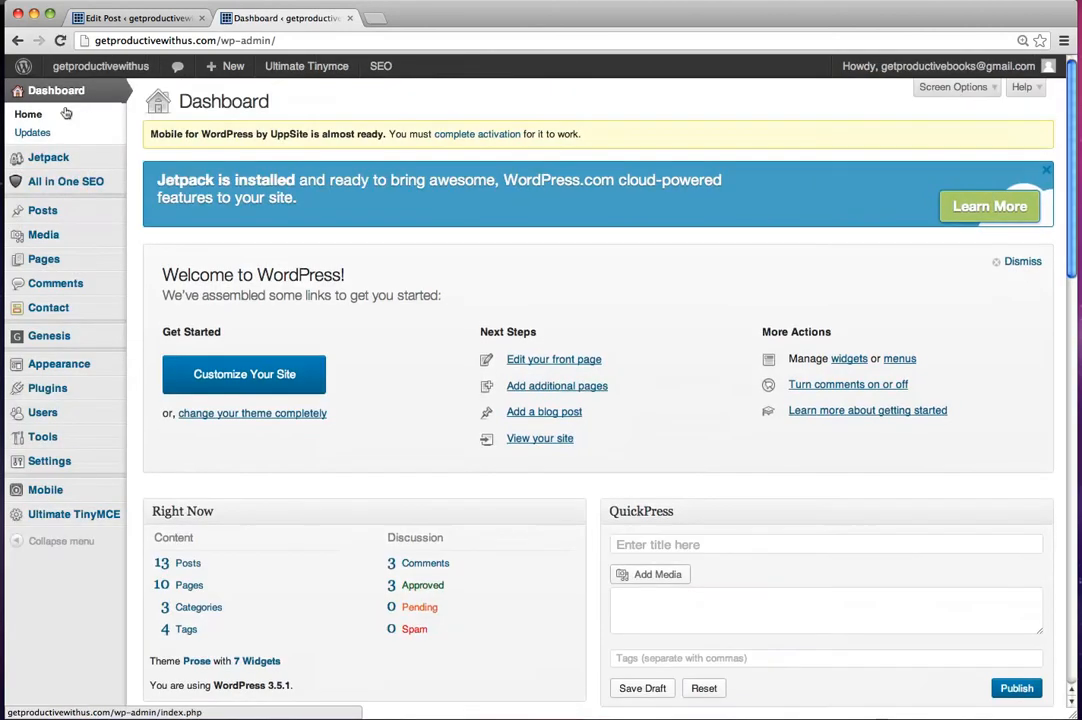
mouse_move(55, 212)
click(162, 211)
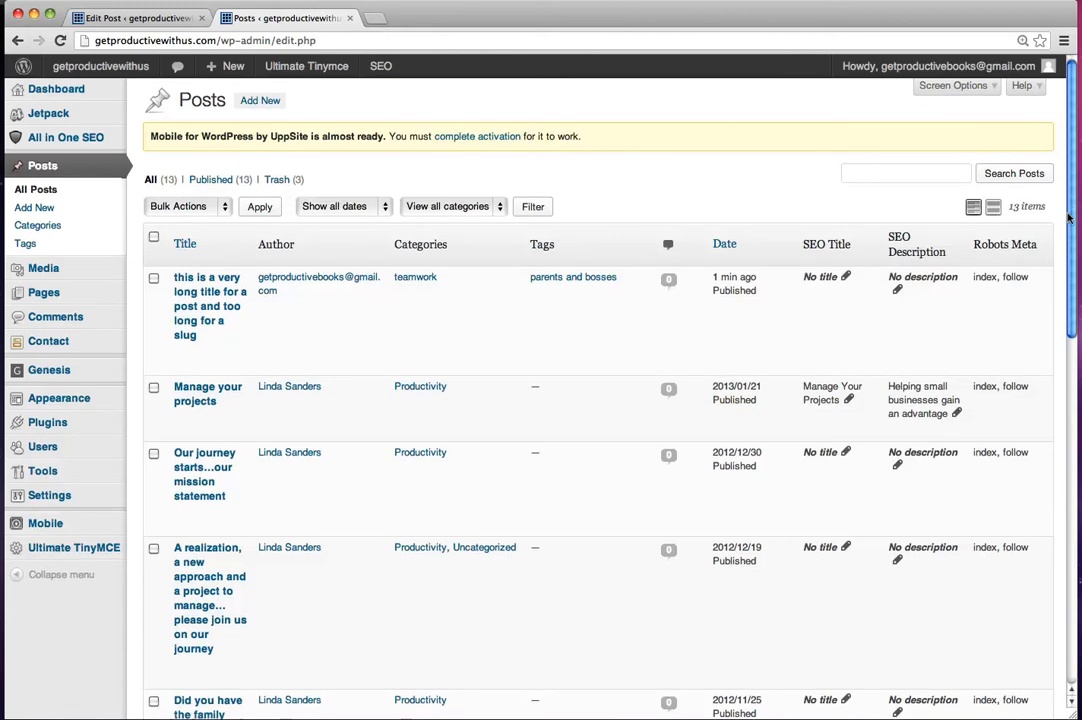
drag(1068, 218, 1063, 321)
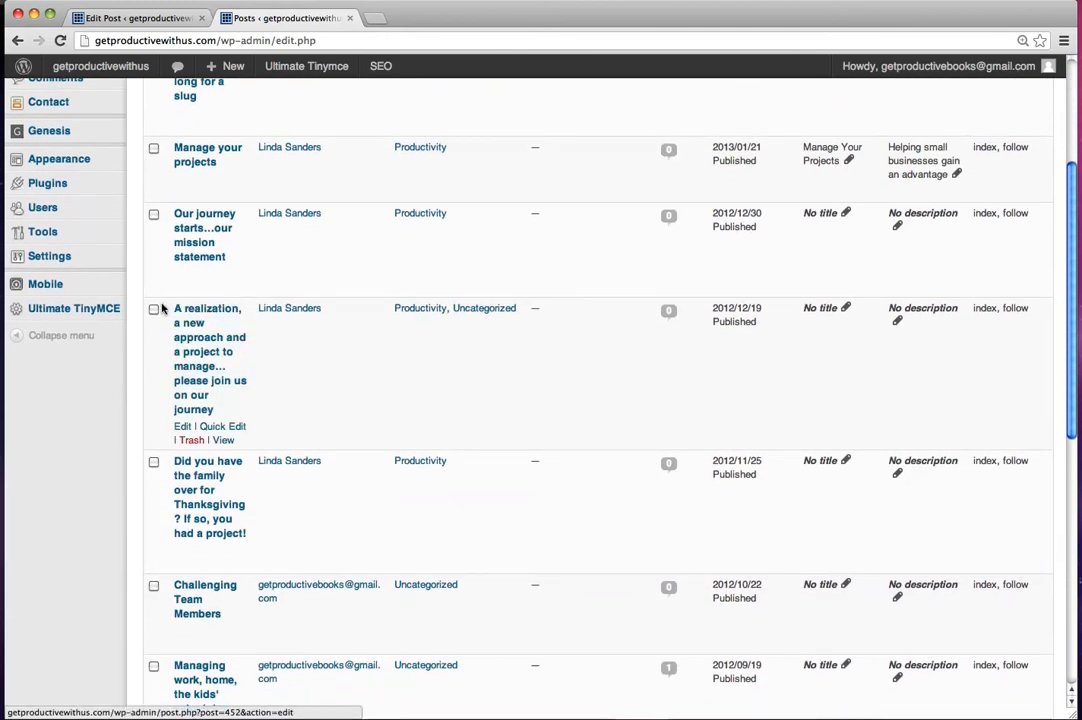
click(181, 429)
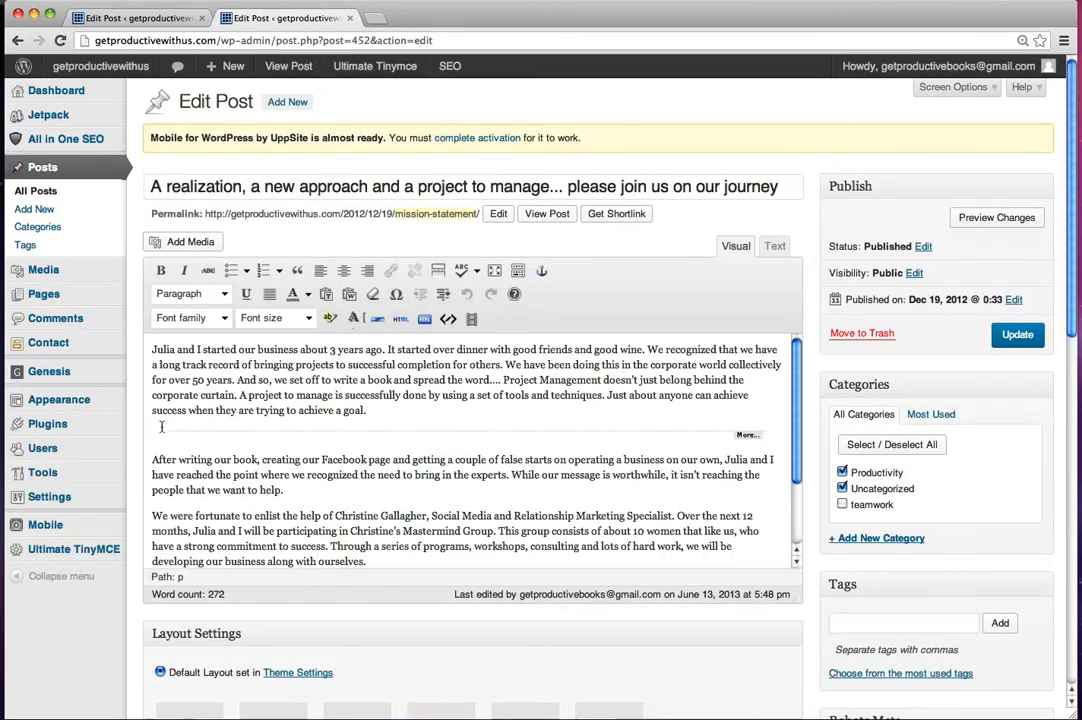
Step: Copy the <!--more--> tag from the post's content in Text mode
click(774, 246)
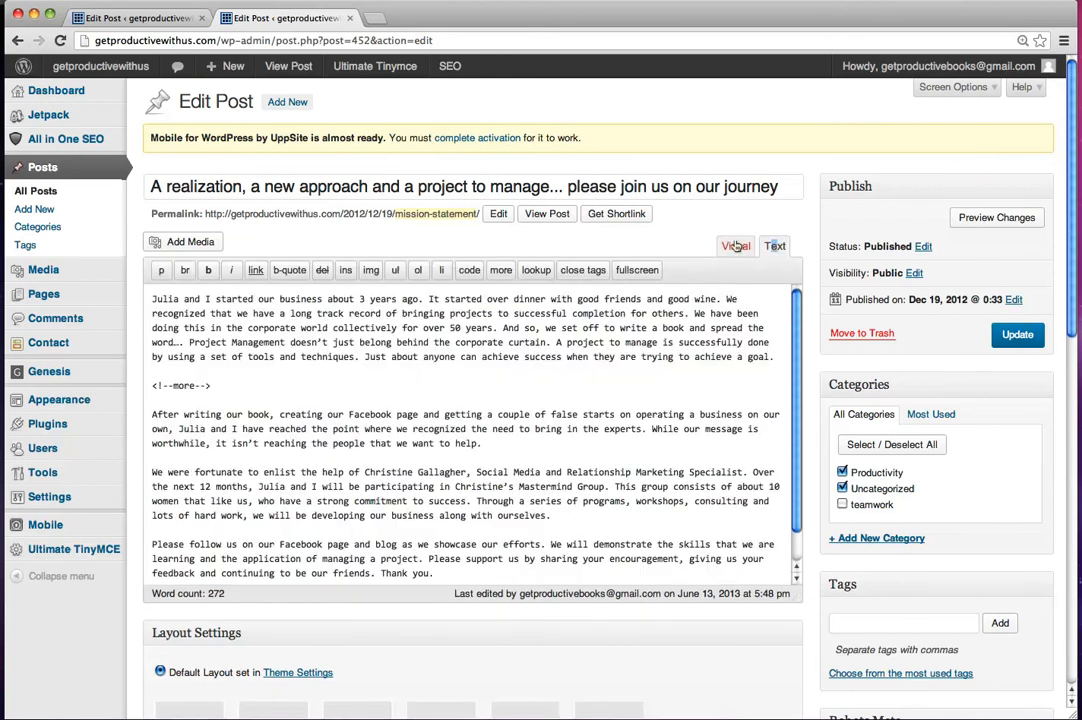
click(731, 249)
click(765, 247)
drag(152, 384, 210, 385)
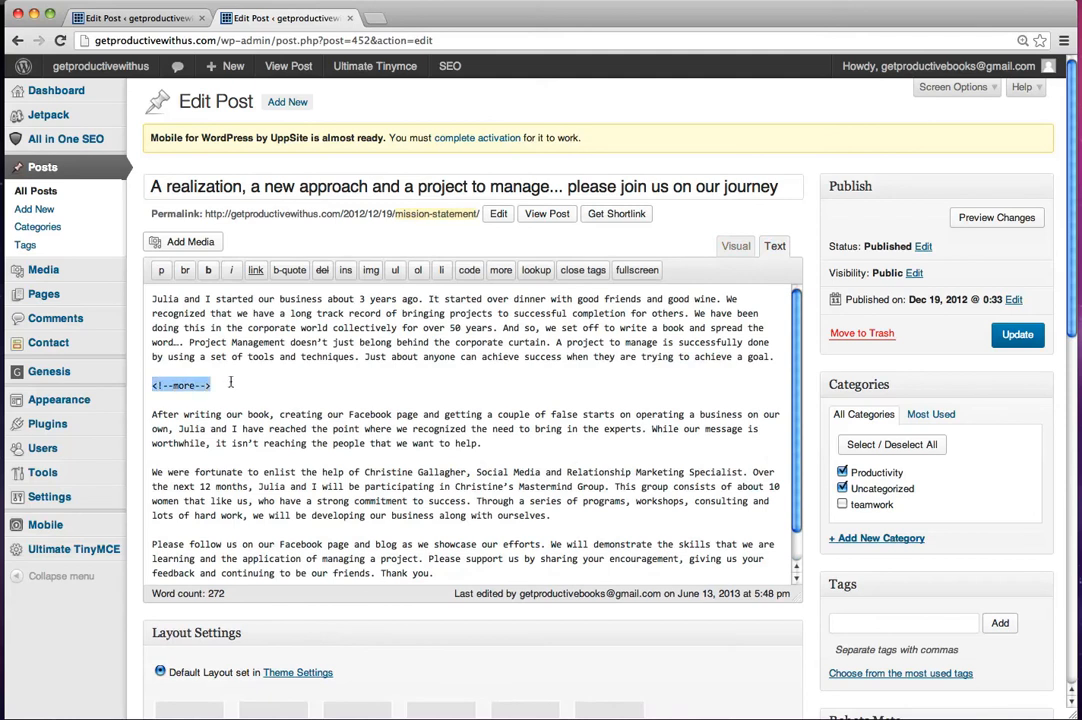
click(46, 0)
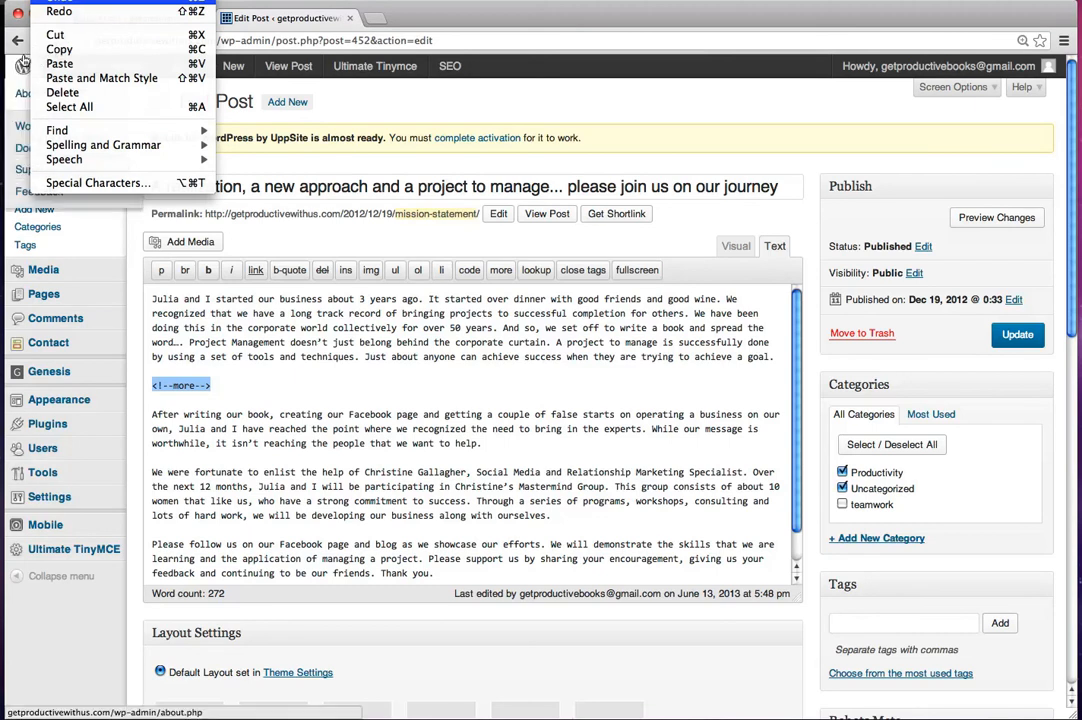
click(22, 64)
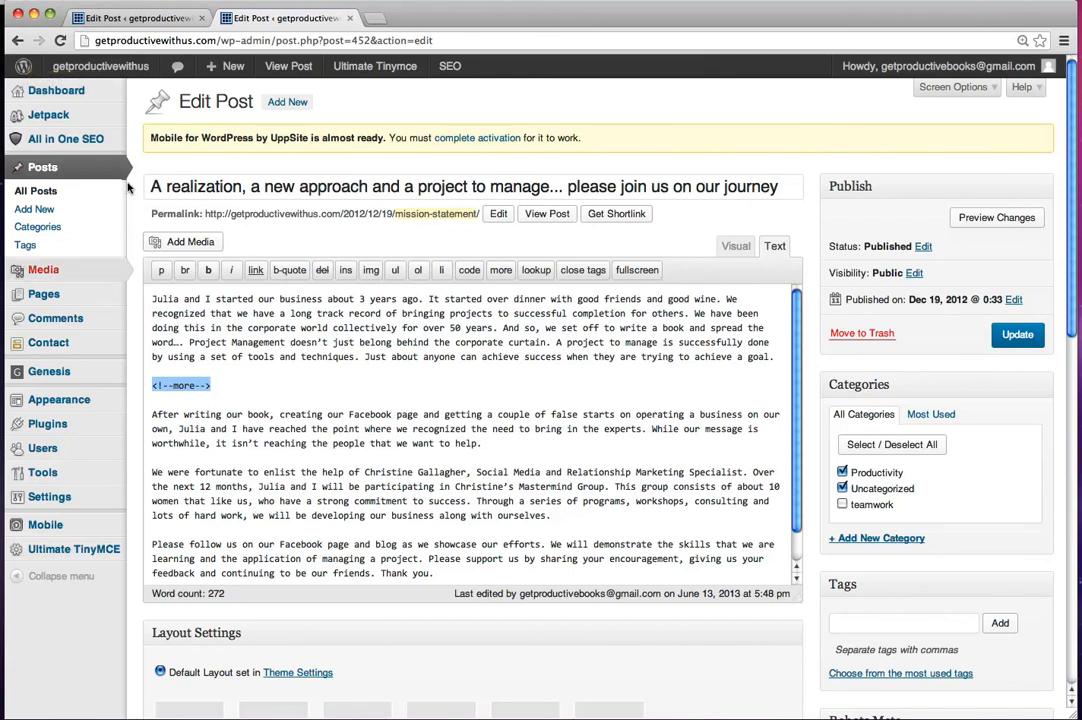
click(42, 0)
click(42, 0)
click(42, 0)
click(46, 10)
click(42, 0)
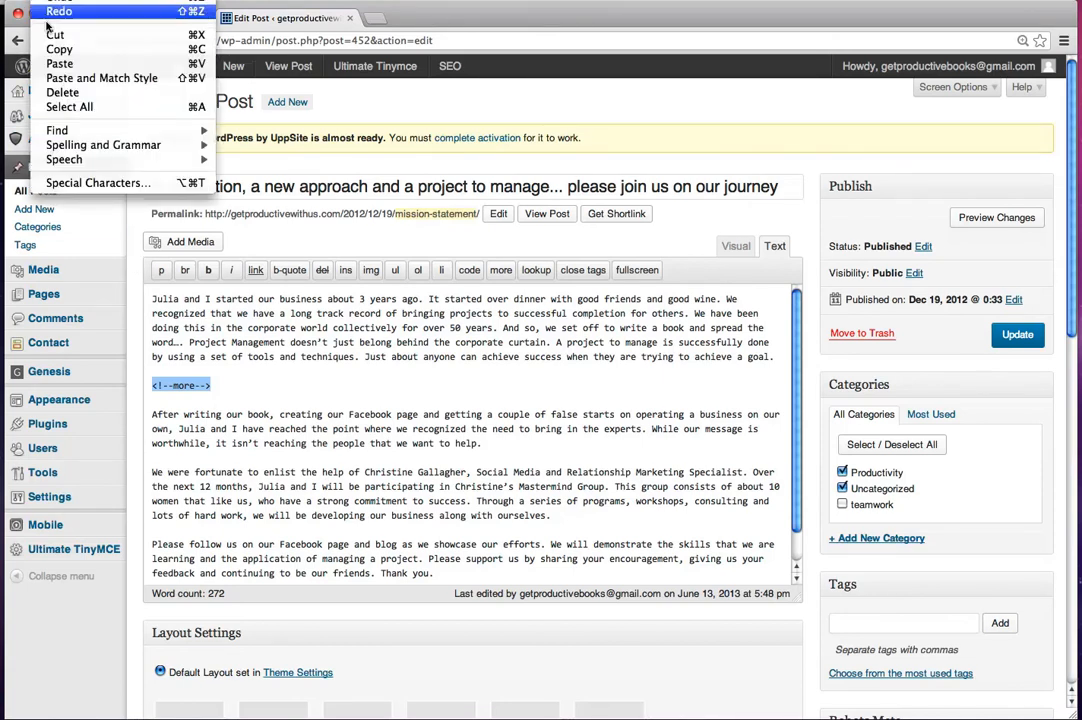
click(50, 48)
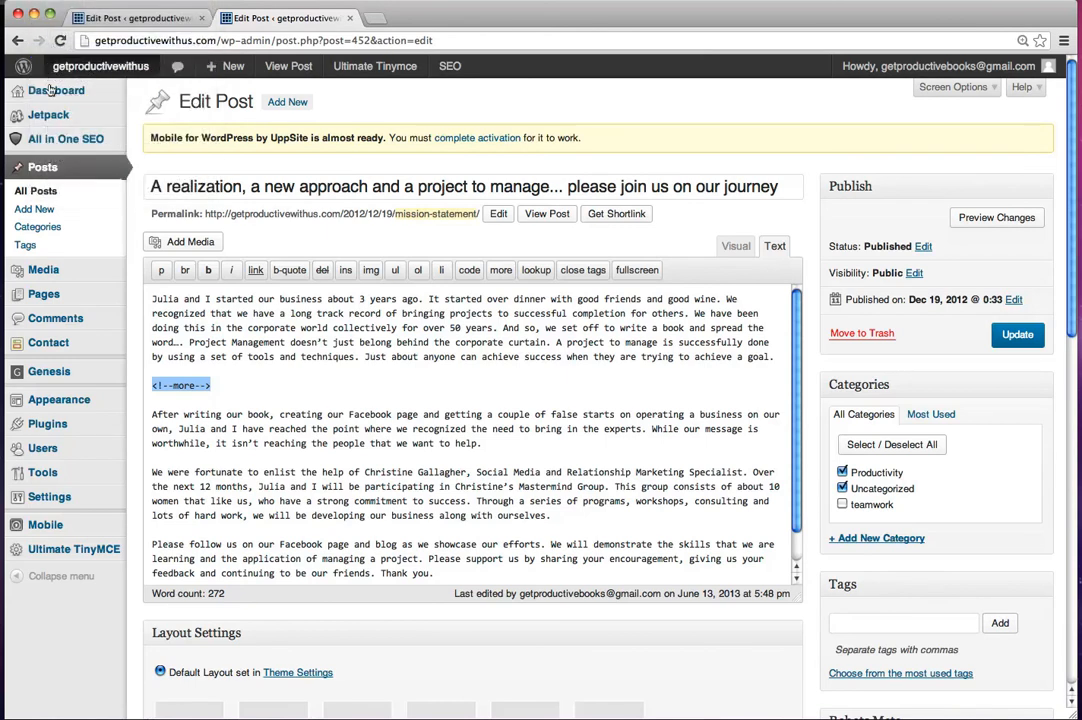
Step: Open the post "this is a very long title for a post and too long for a slug" for editing from the list of all posts
click(40, 192)
click(722, 252)
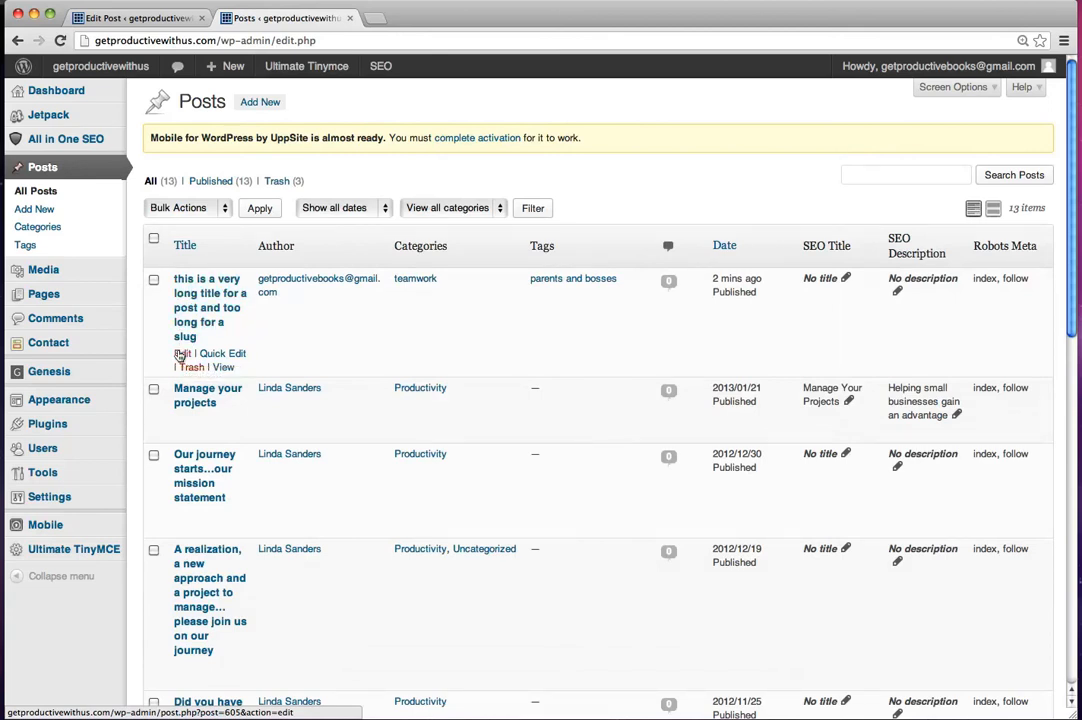
click(179, 357)
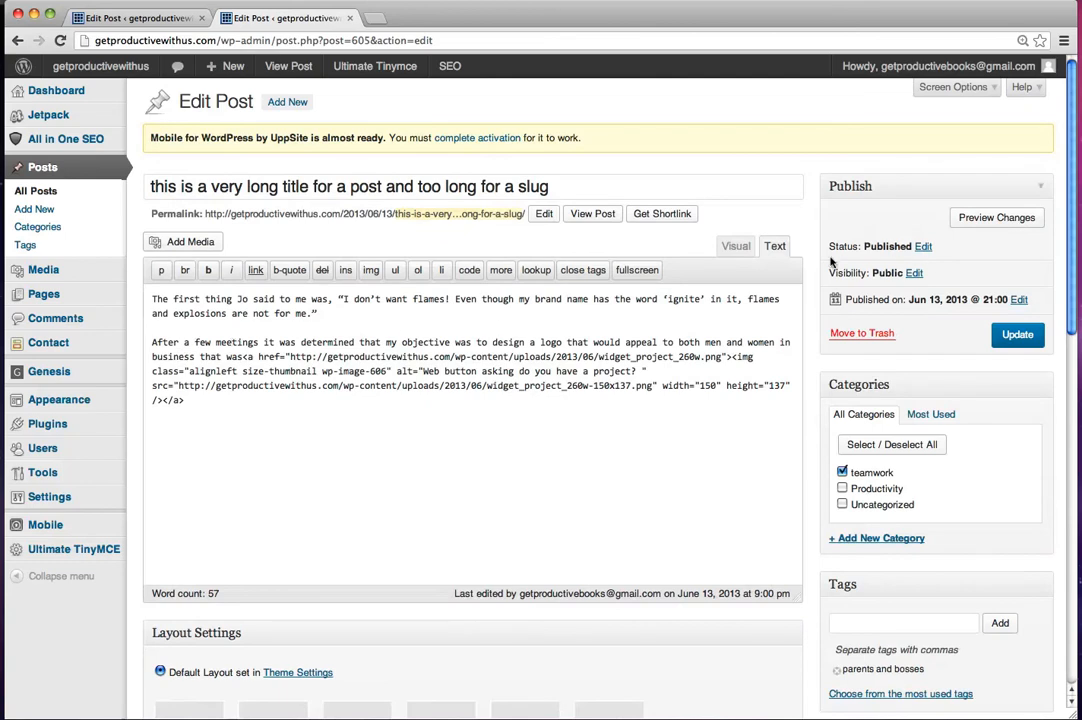
Step: Paste the <!--more--> tag on its own line after the post's first paragraph and update the post
click(150, 325)
key(Return)
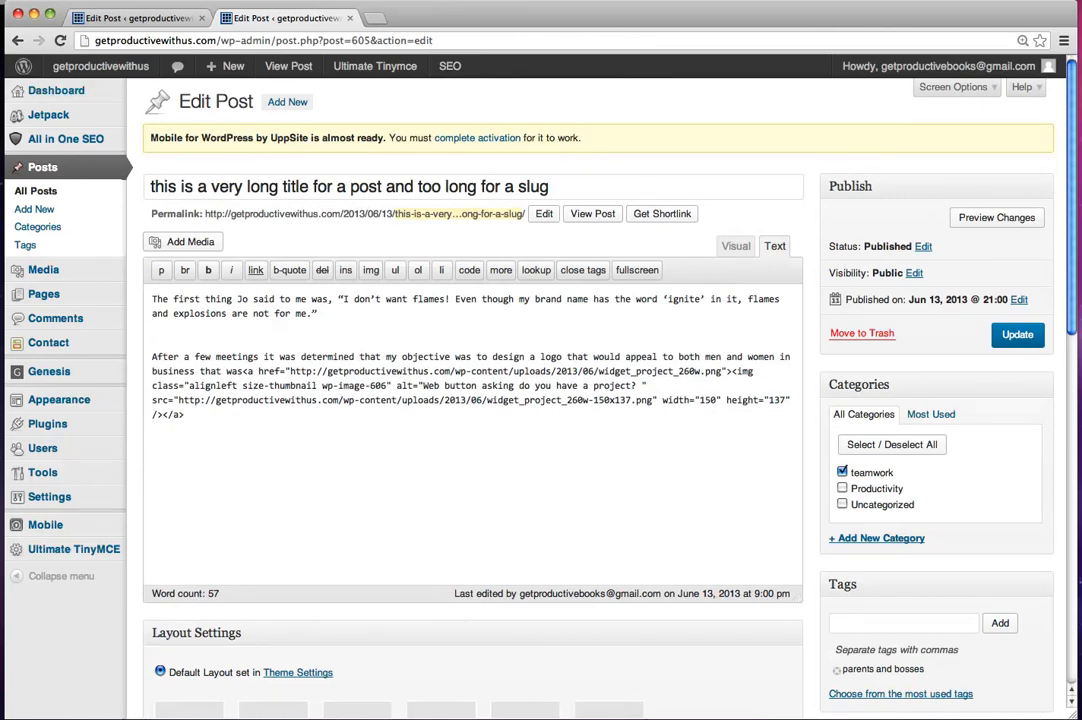
click(50, 2)
click(52, 14)
click(50, 2)
click(53, 69)
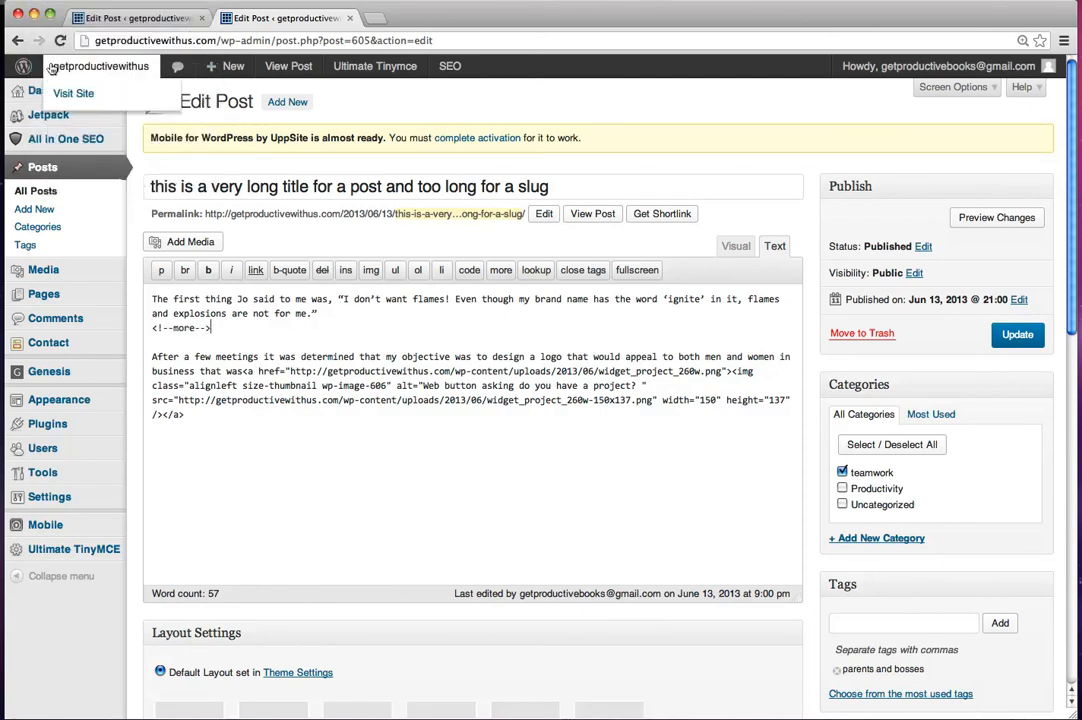
click(1020, 335)
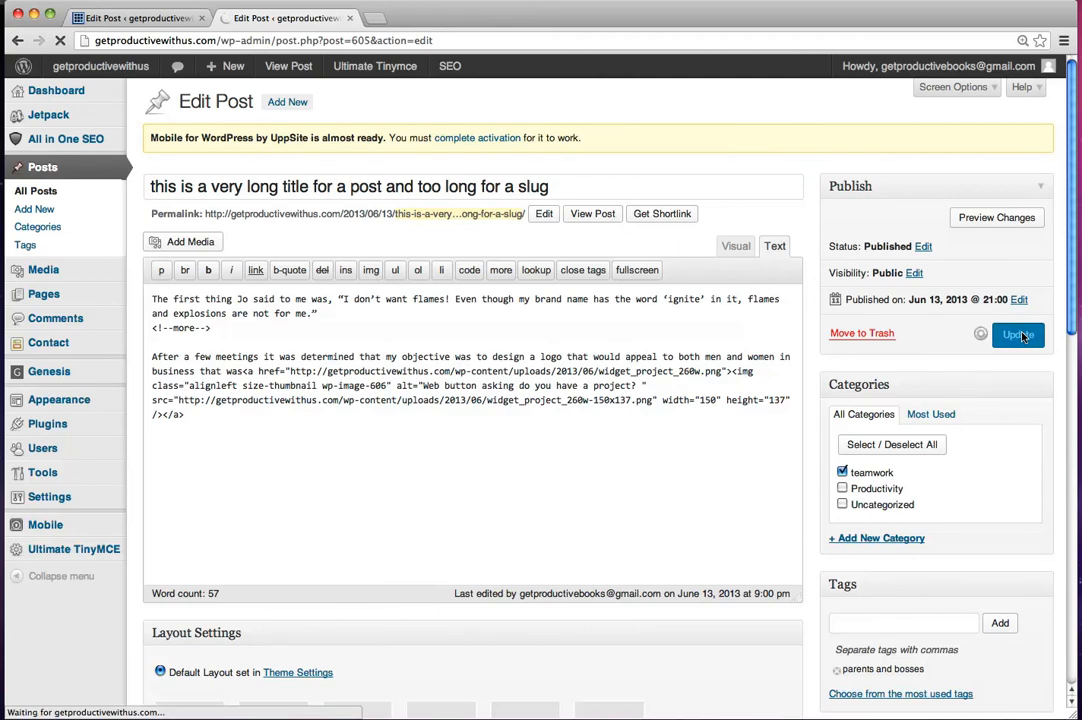
Step: Check the read-more break in the Visual editor and view the published post on the site
click(735, 288)
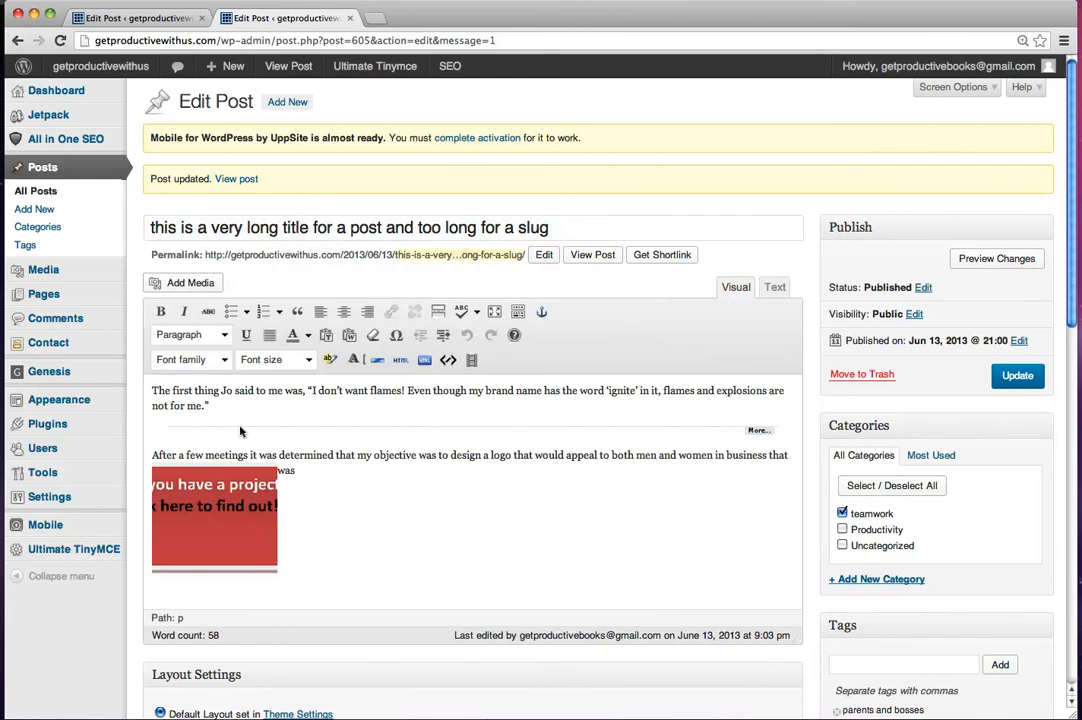
click(597, 256)
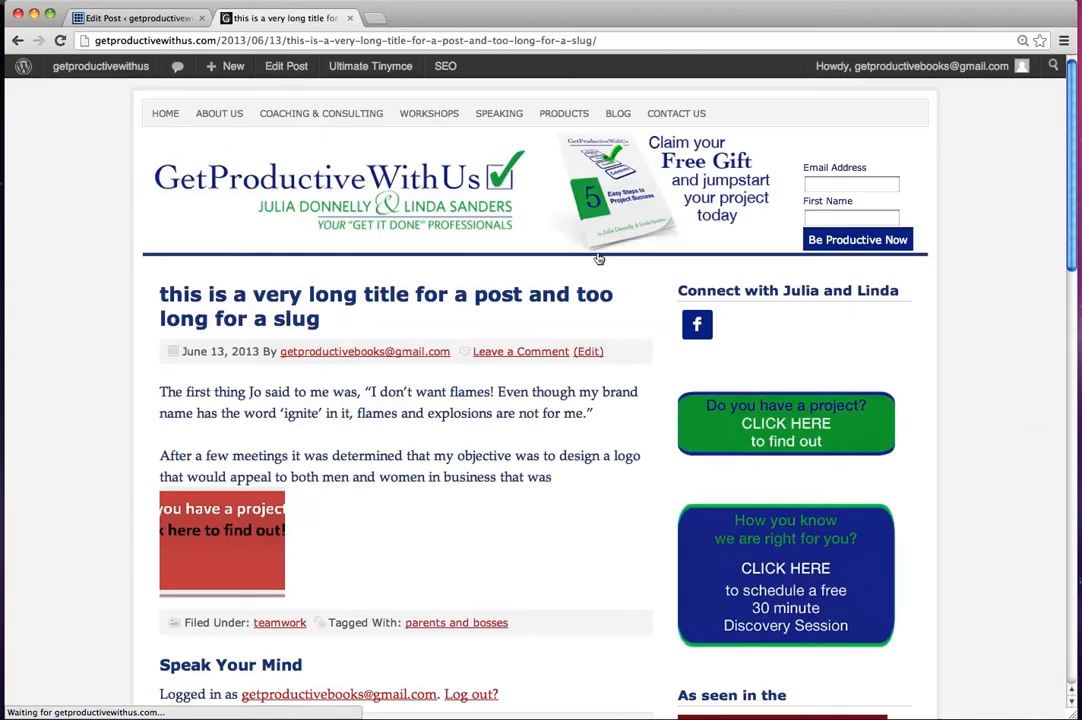
drag(1073, 255, 1078, 192)
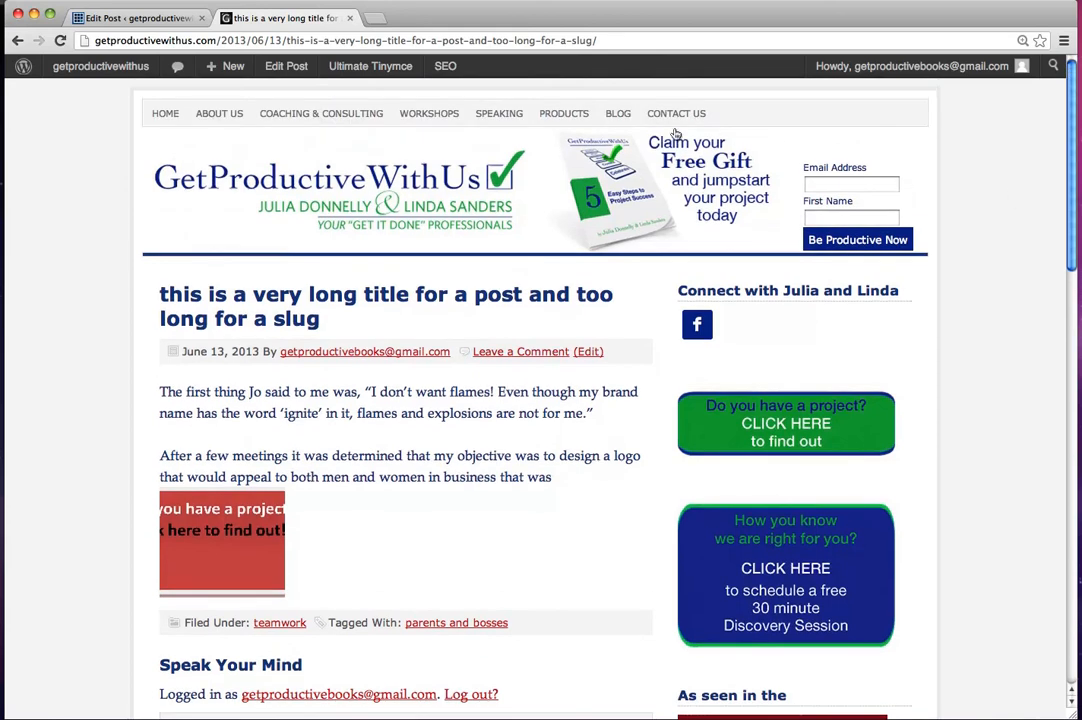
Step: Check the post's excerpt on the site's Blog page and in its author's archive, and follow its Read more link
click(614, 117)
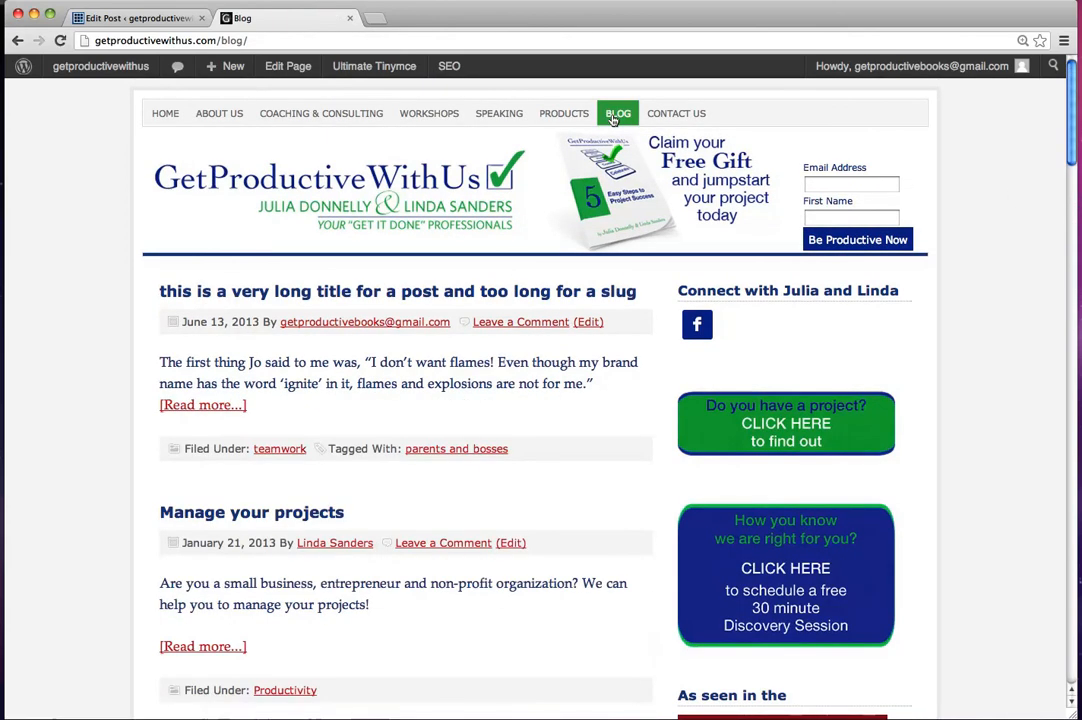
mouse_move(1069, 152)
mouse_down()
mouse_move(1070, 330)
mouse_move(1069, 152)
mouse_up()
mouse_move(64, 76)
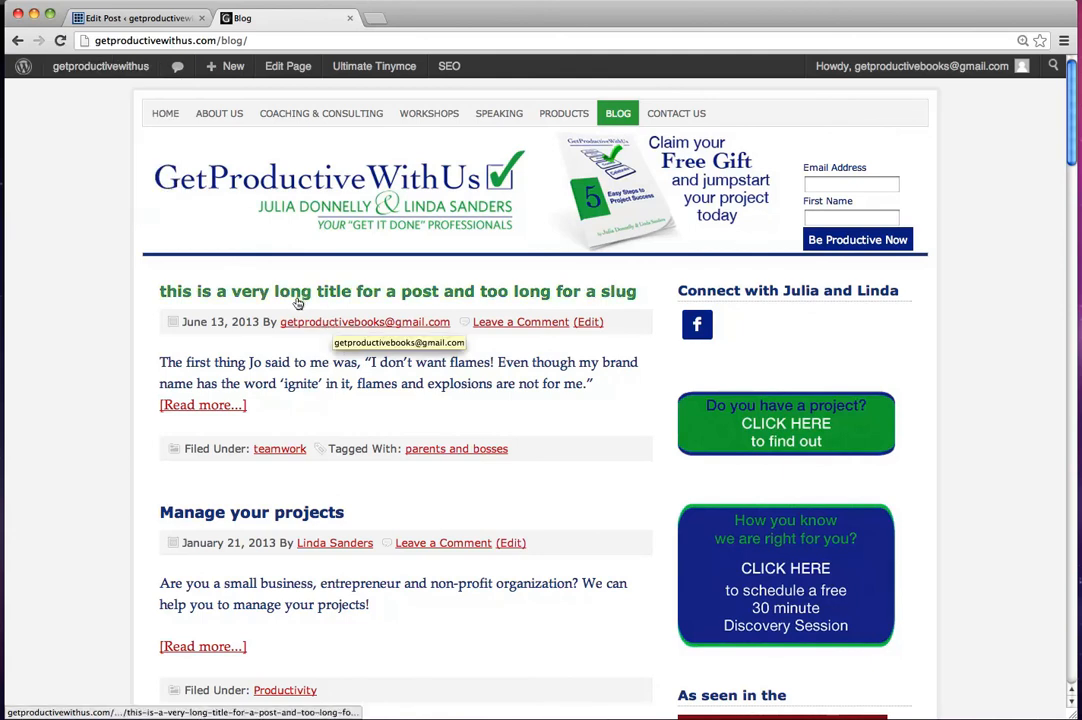
click(320, 323)
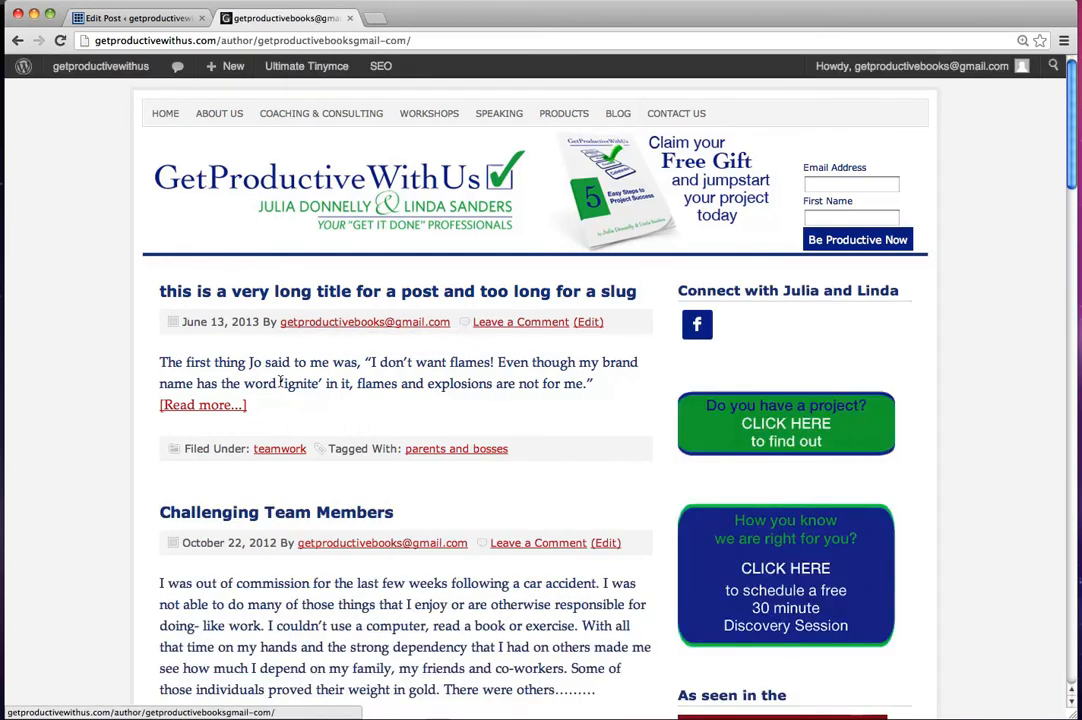
click(200, 410)
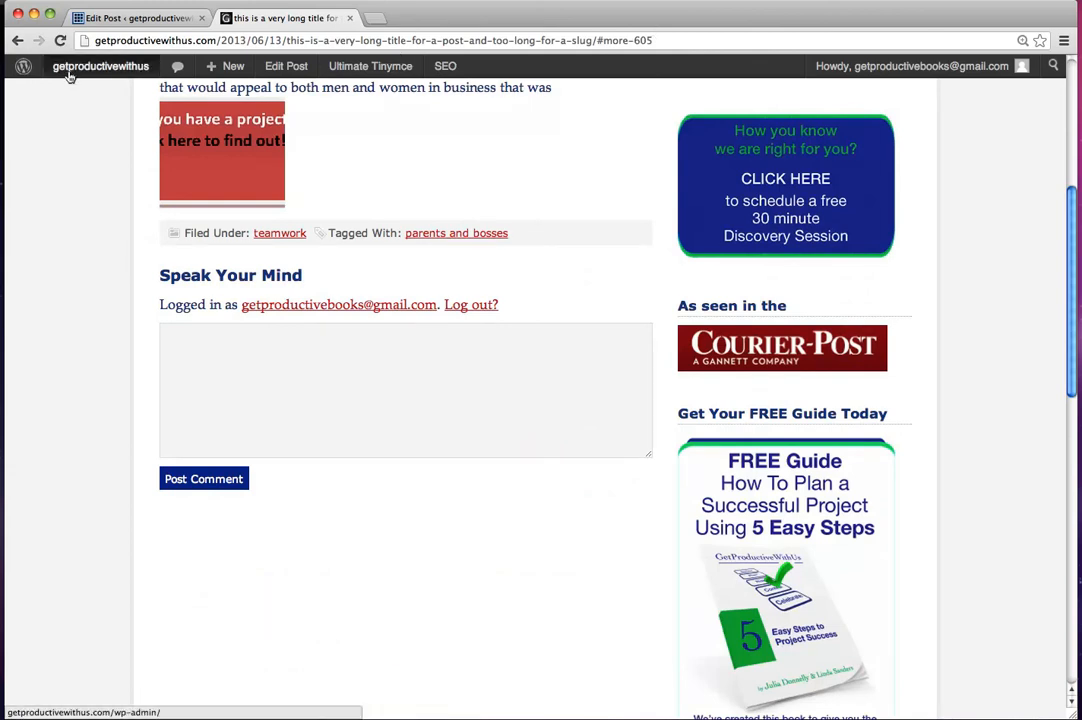
Step: Return to the dashboard's list of all posts and open "this is a very long title for a post and too long for a slug" in Quick Edit
mouse_move(68, 76)
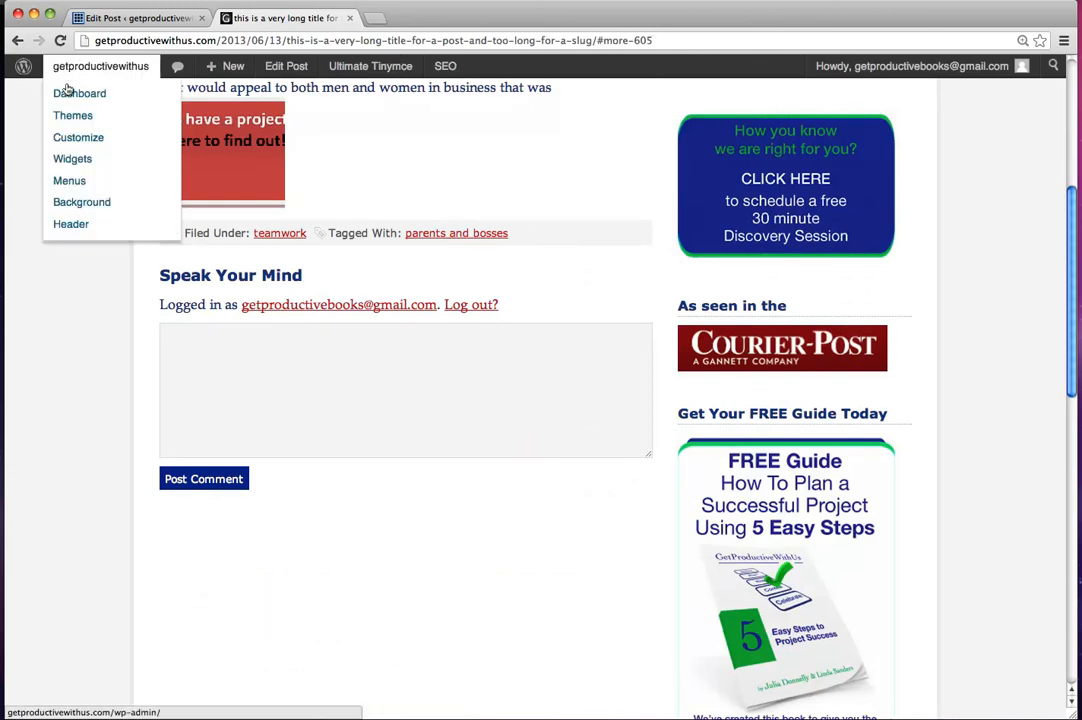
click(67, 94)
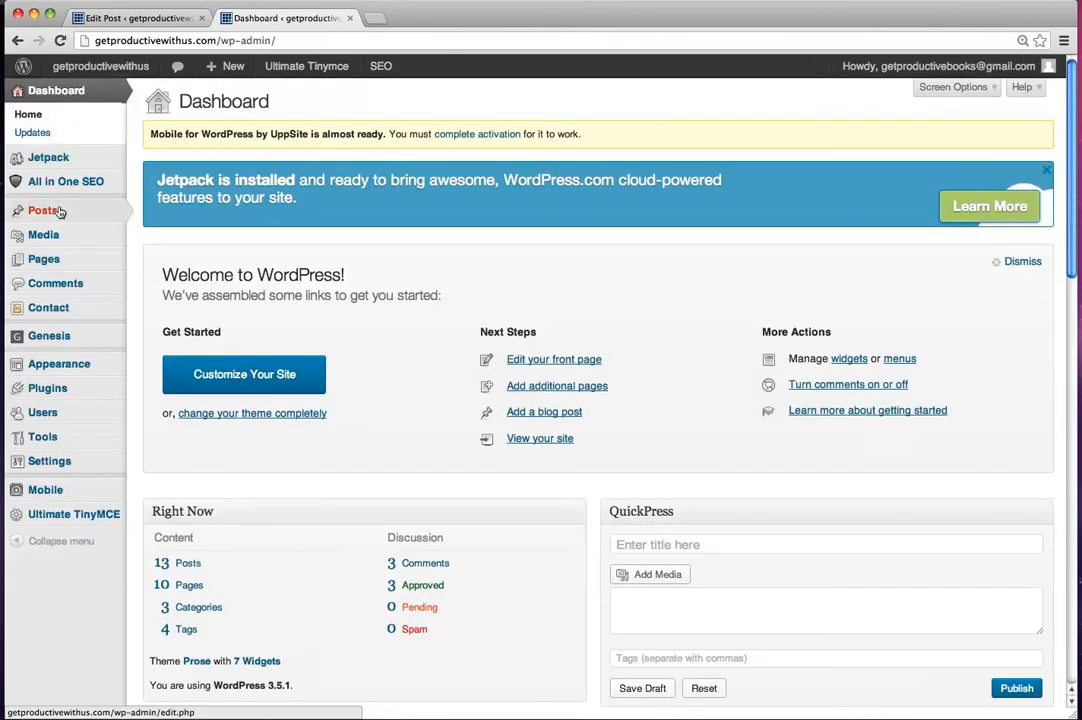
mouse_move(60, 212)
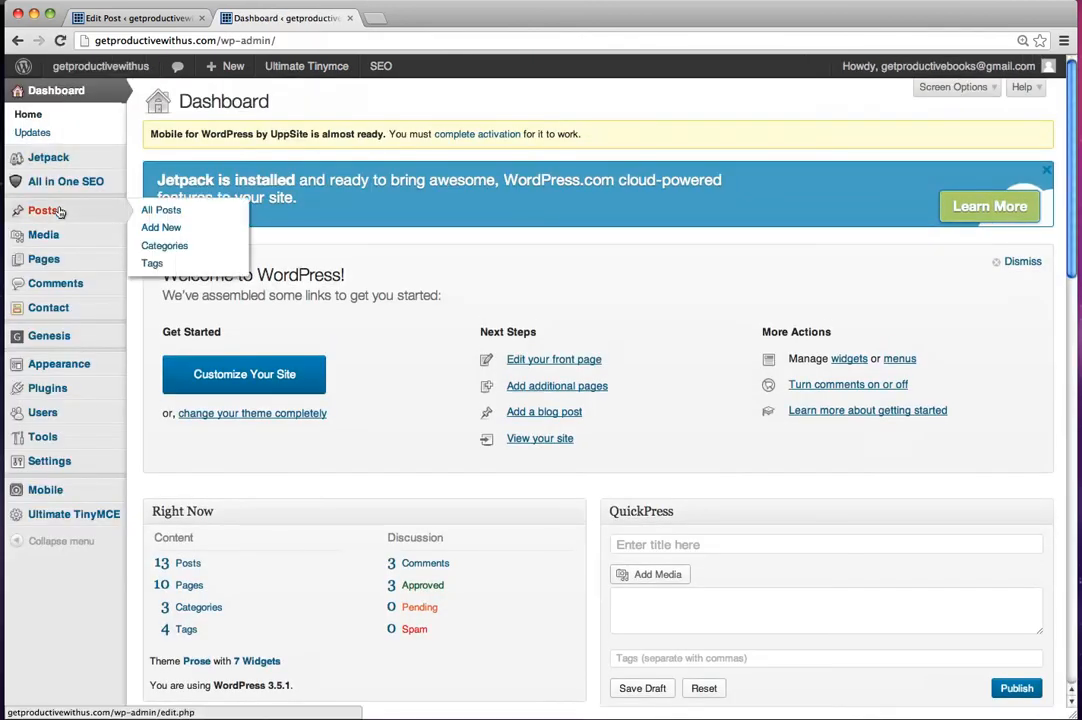
click(160, 212)
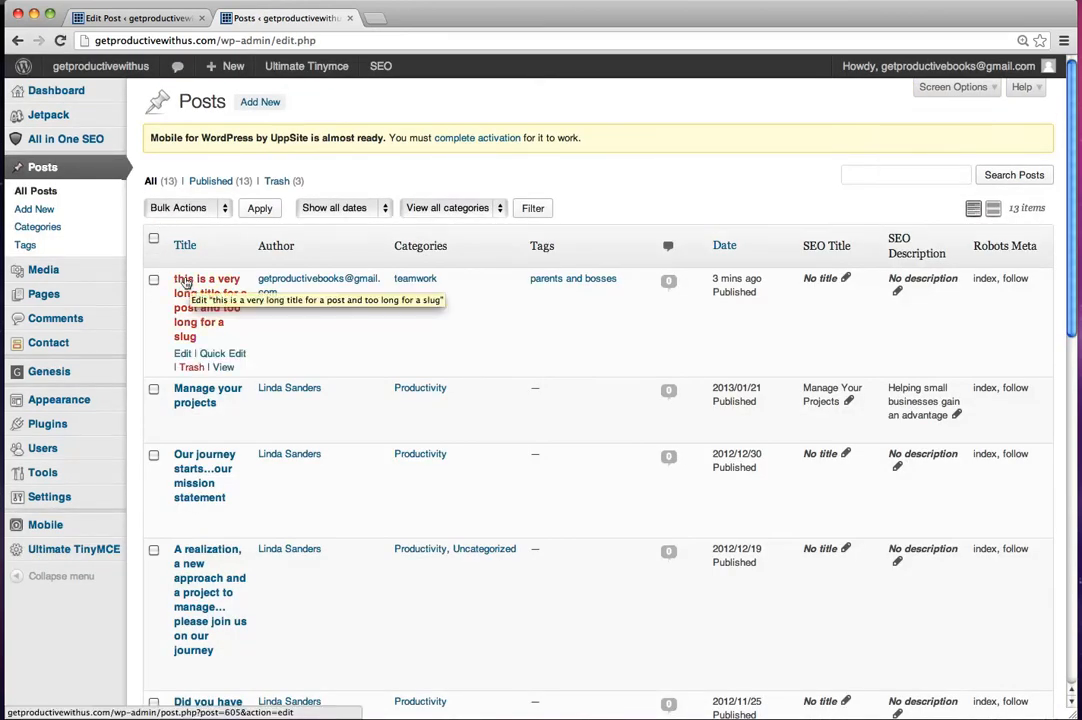
click(209, 355)
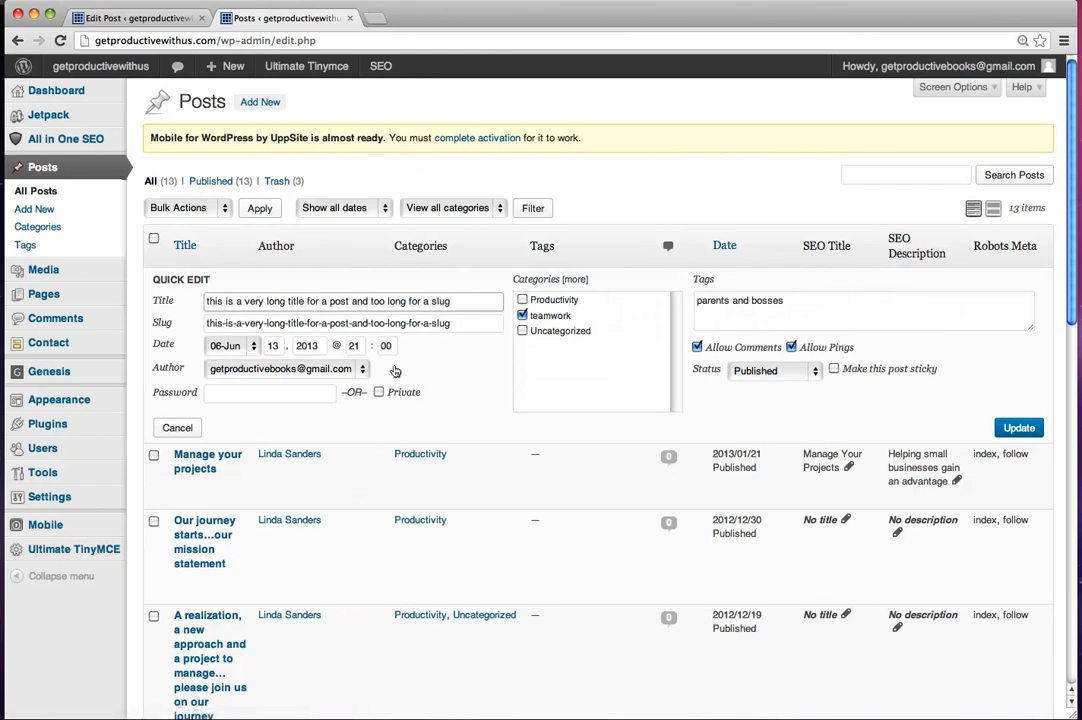
Step: Replace the post's whole slug with "test-page" in Quick Edit
double_click(212, 322)
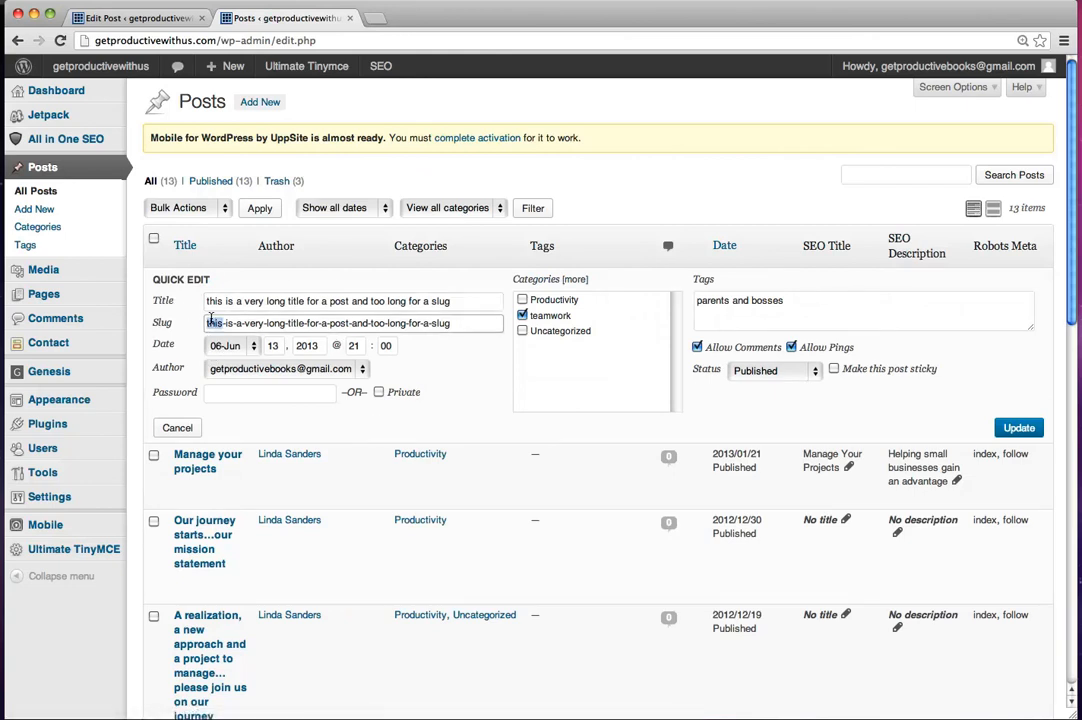
click(207, 322)
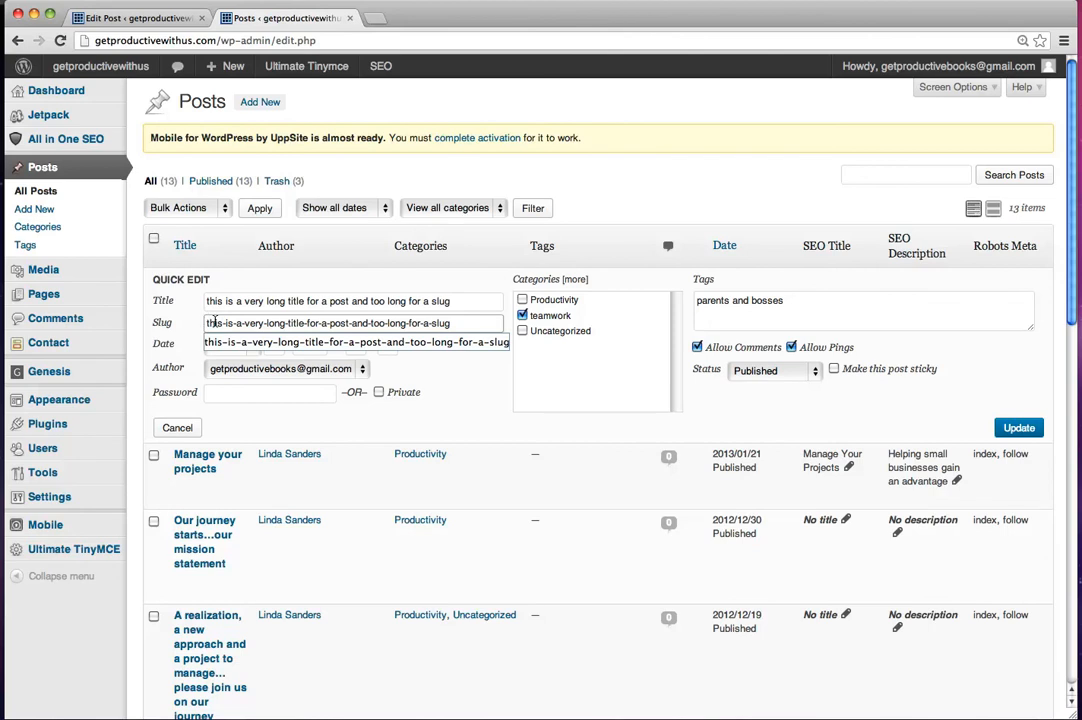
drag(206, 322, 452, 324)
text(t)
key(BackSpace)
text(test-page)
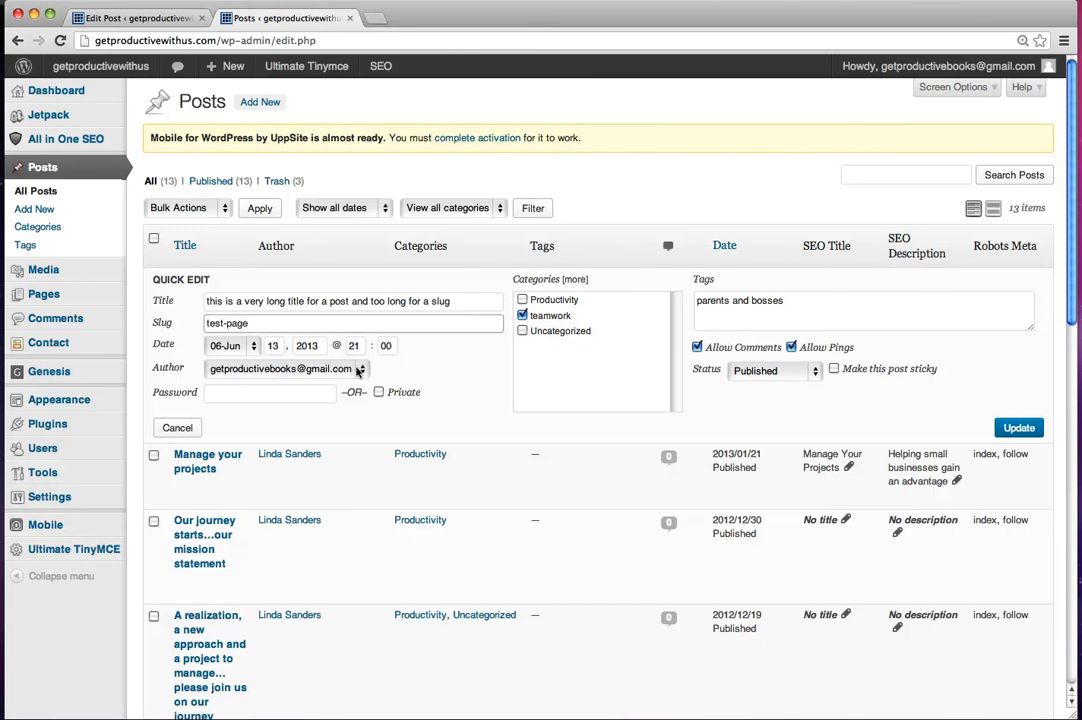
Step: Assign the post to the last author in the list, keep teamwork as its only category, and update the post
click(359, 370)
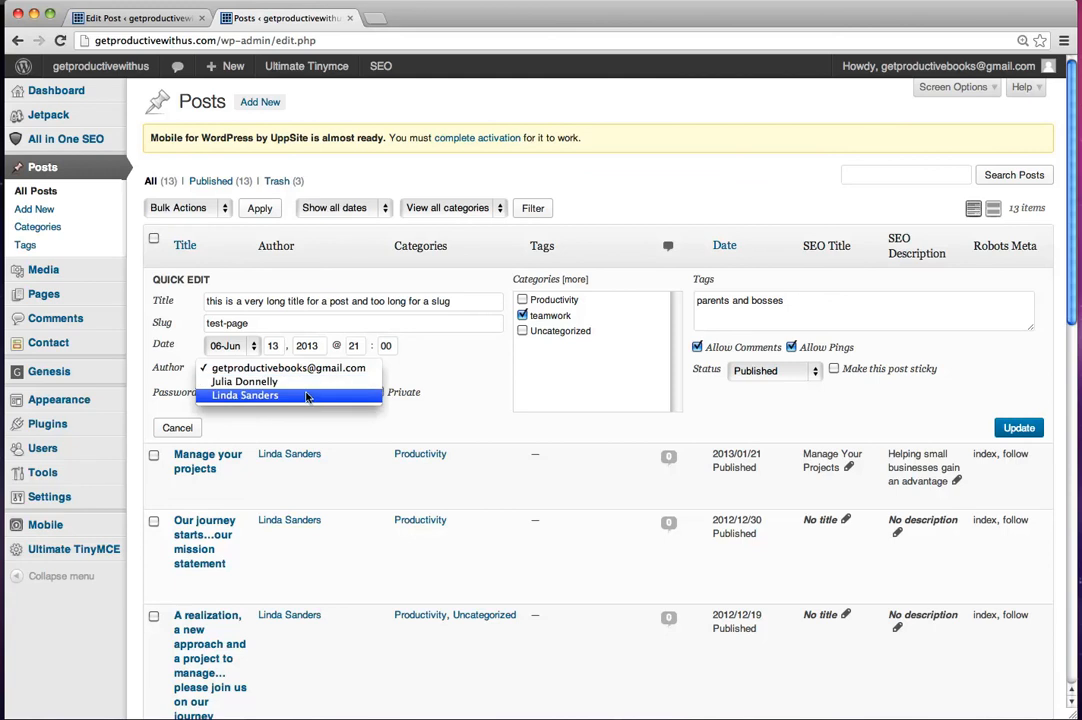
click(303, 396)
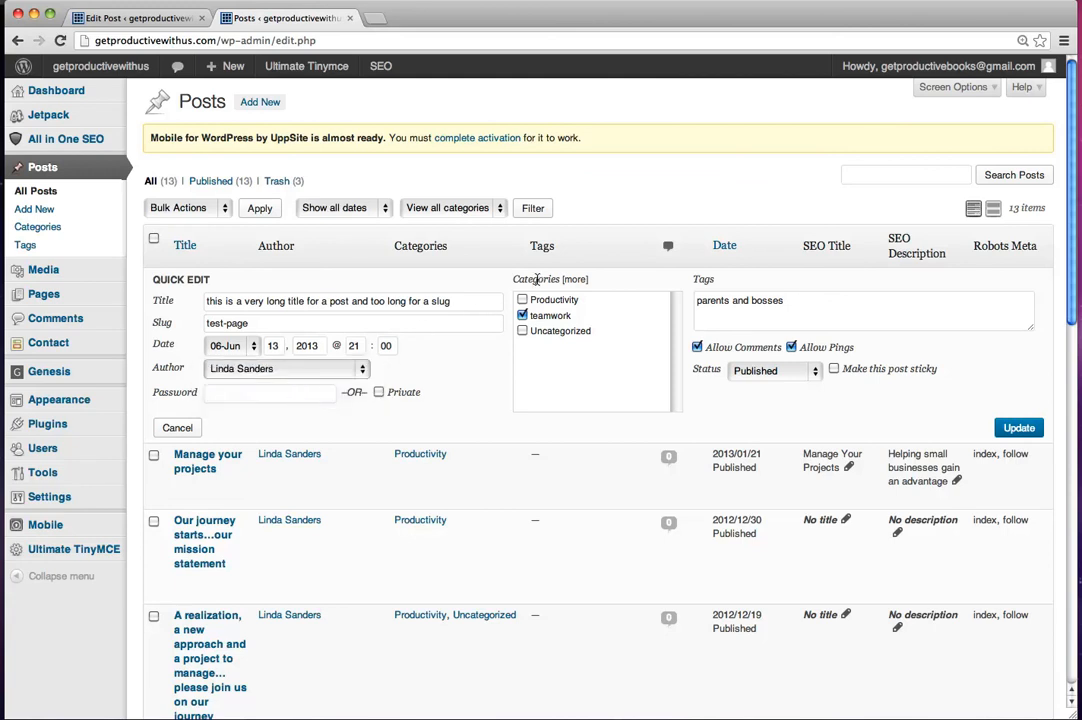
click(522, 299)
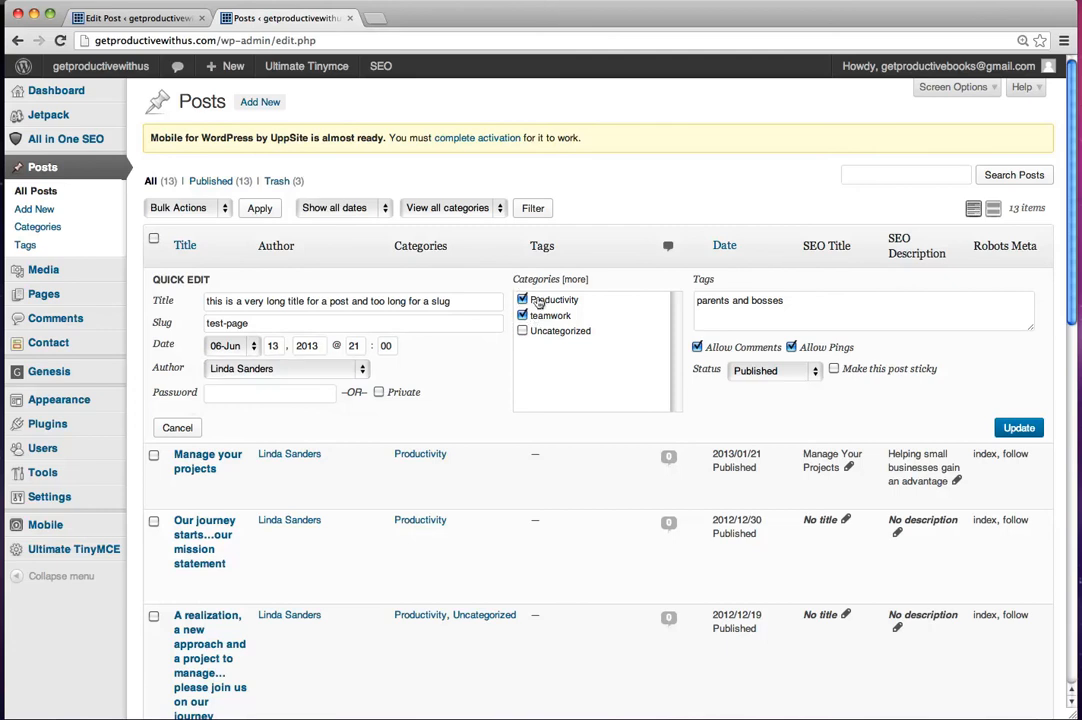
click(537, 302)
click(1005, 428)
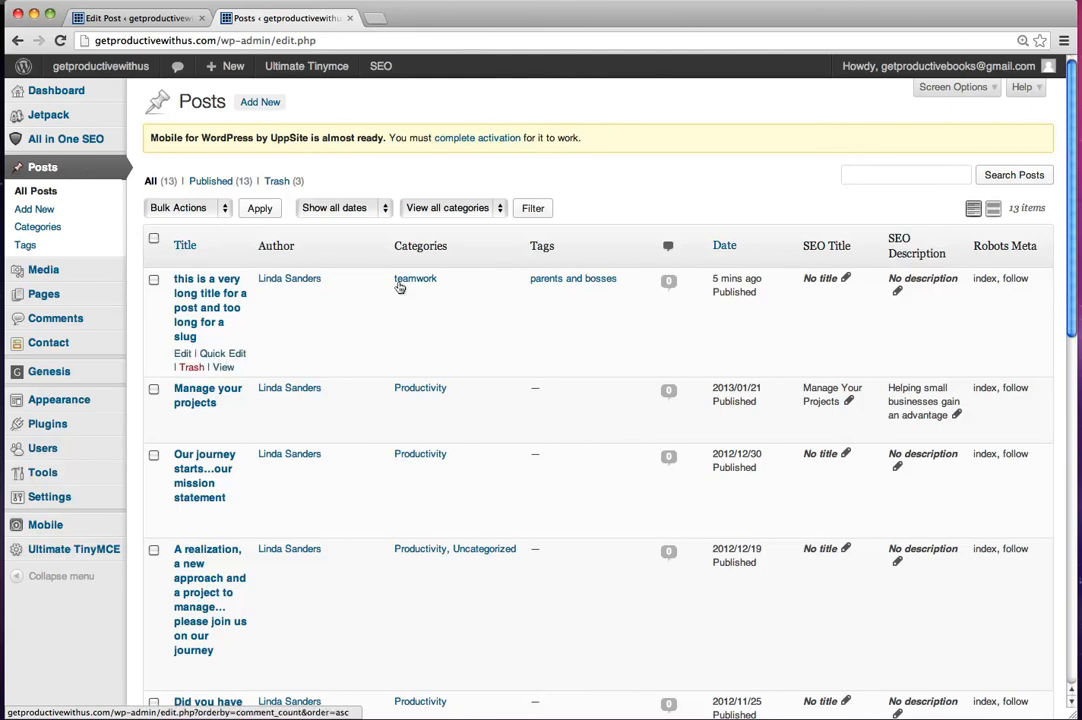
Step: Check the post's permalink in the editor, and open the post from the site's Blog page
click(192, 306)
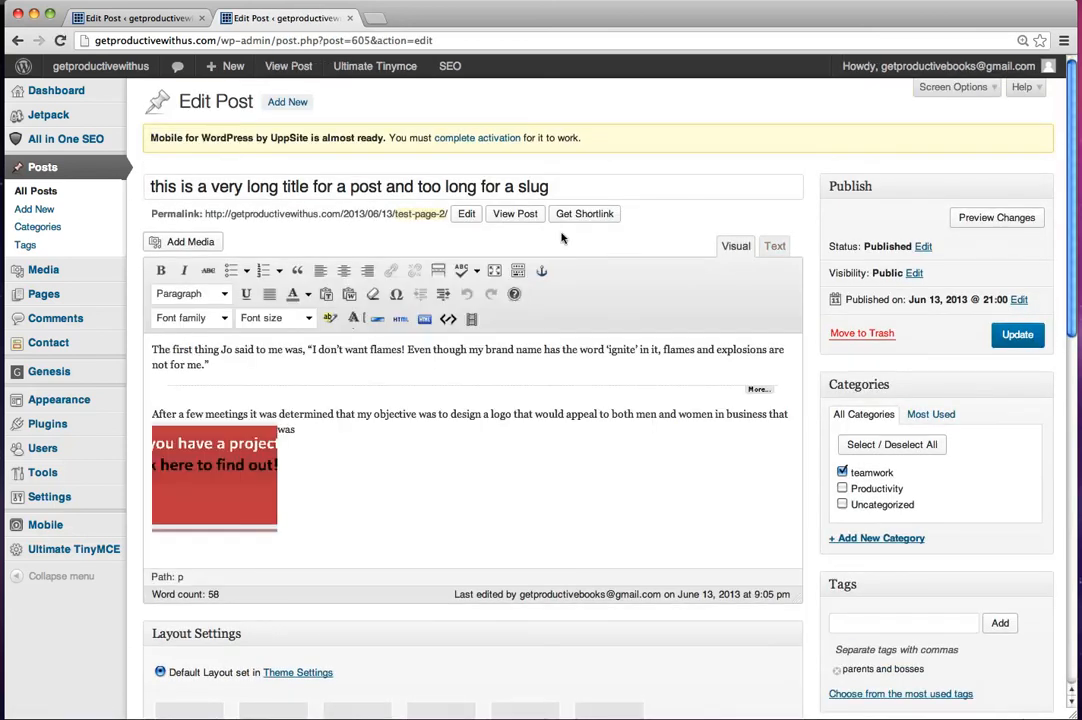
click(512, 218)
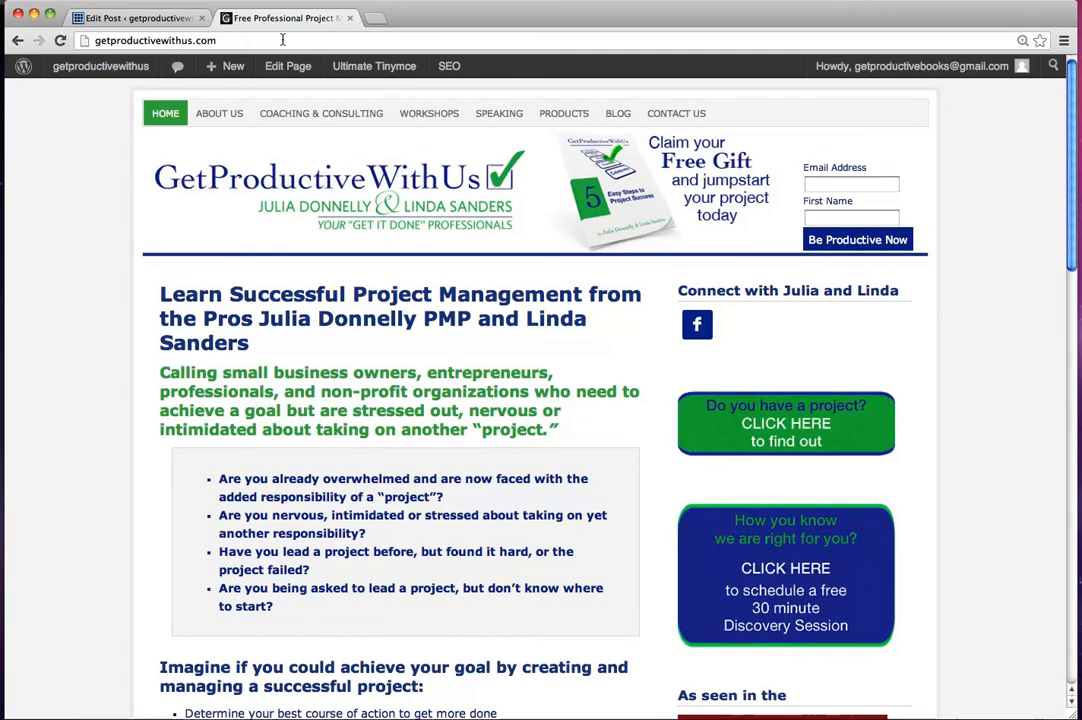
click(618, 115)
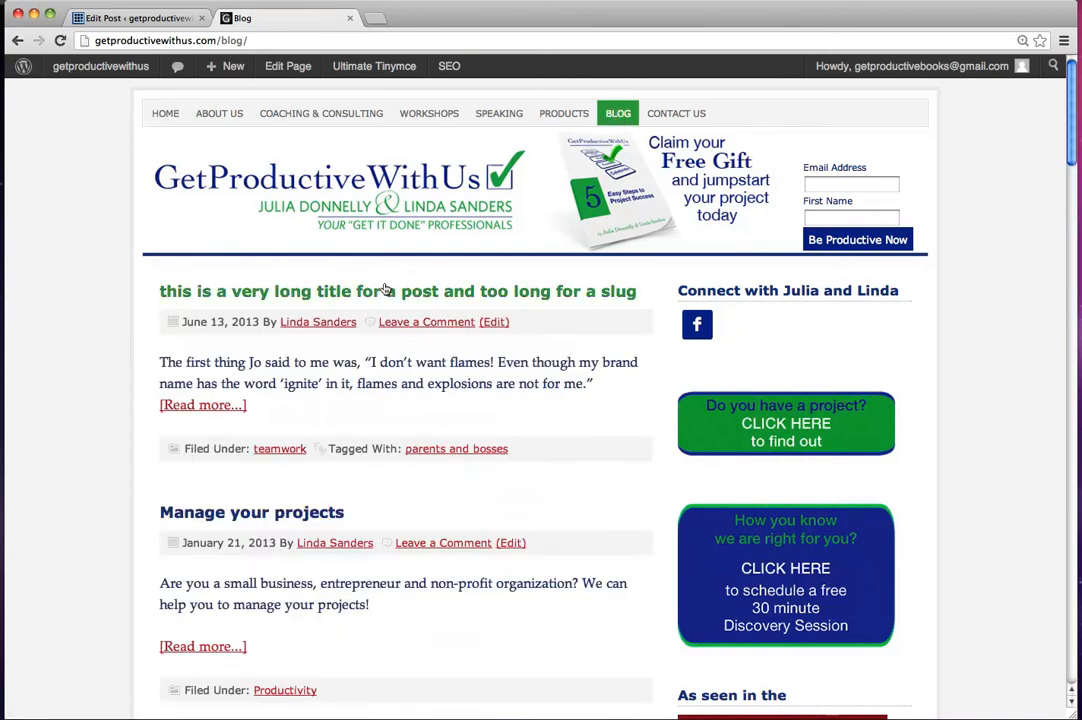
click(286, 295)
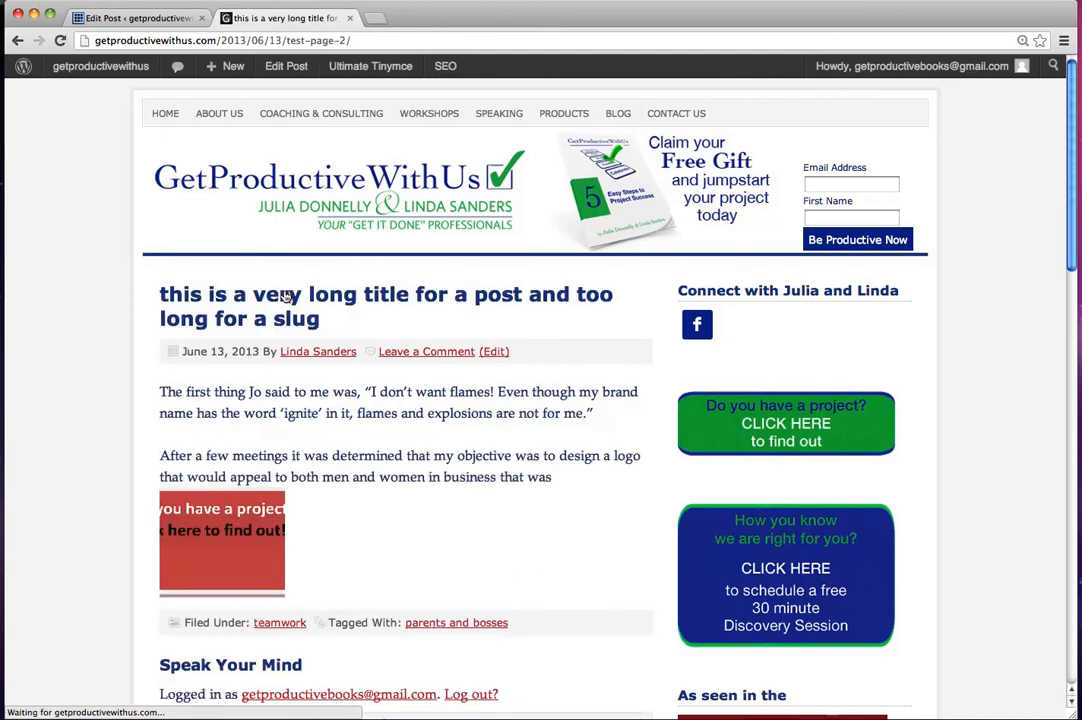